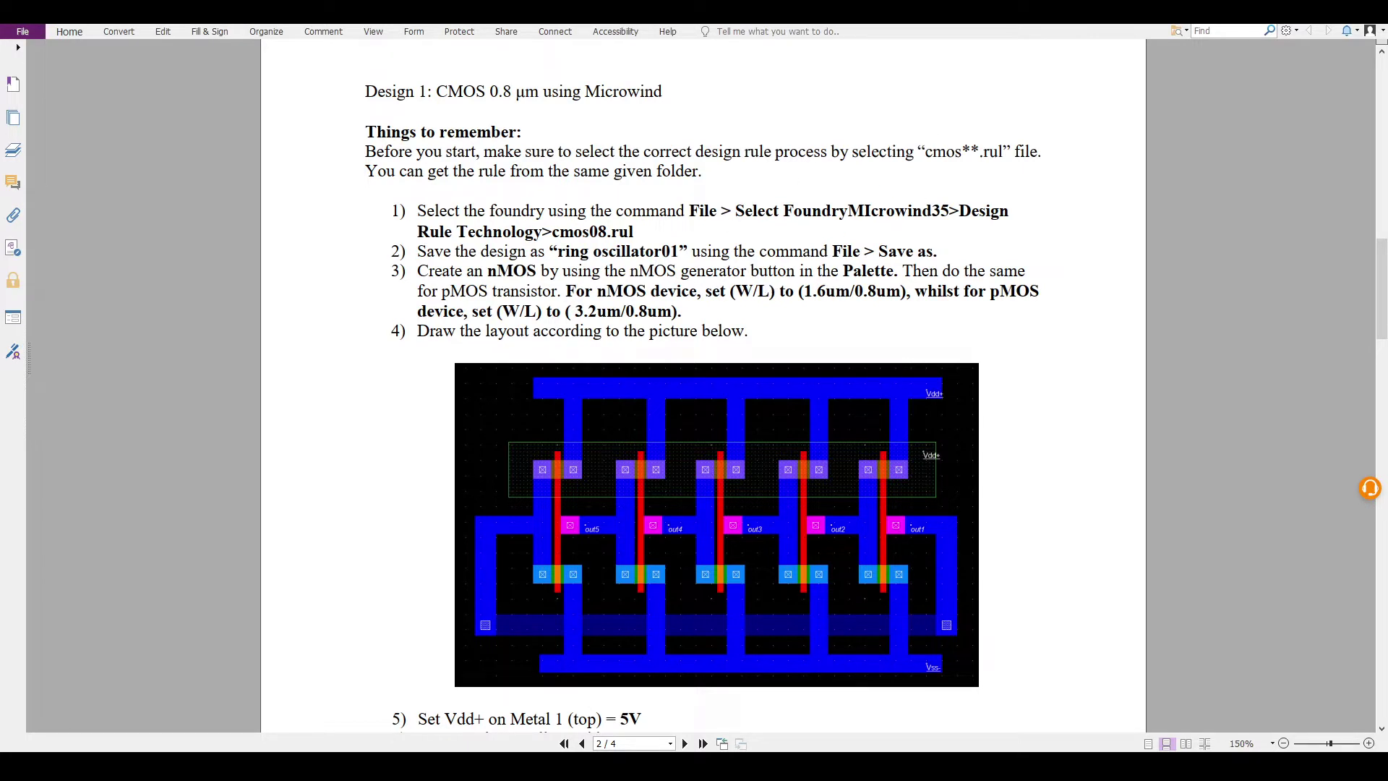
Switch from the PDF ring-oscillator instructions to the empty Microwind layout window.
{"action": "left_click", "coordinate": [783, 736]}
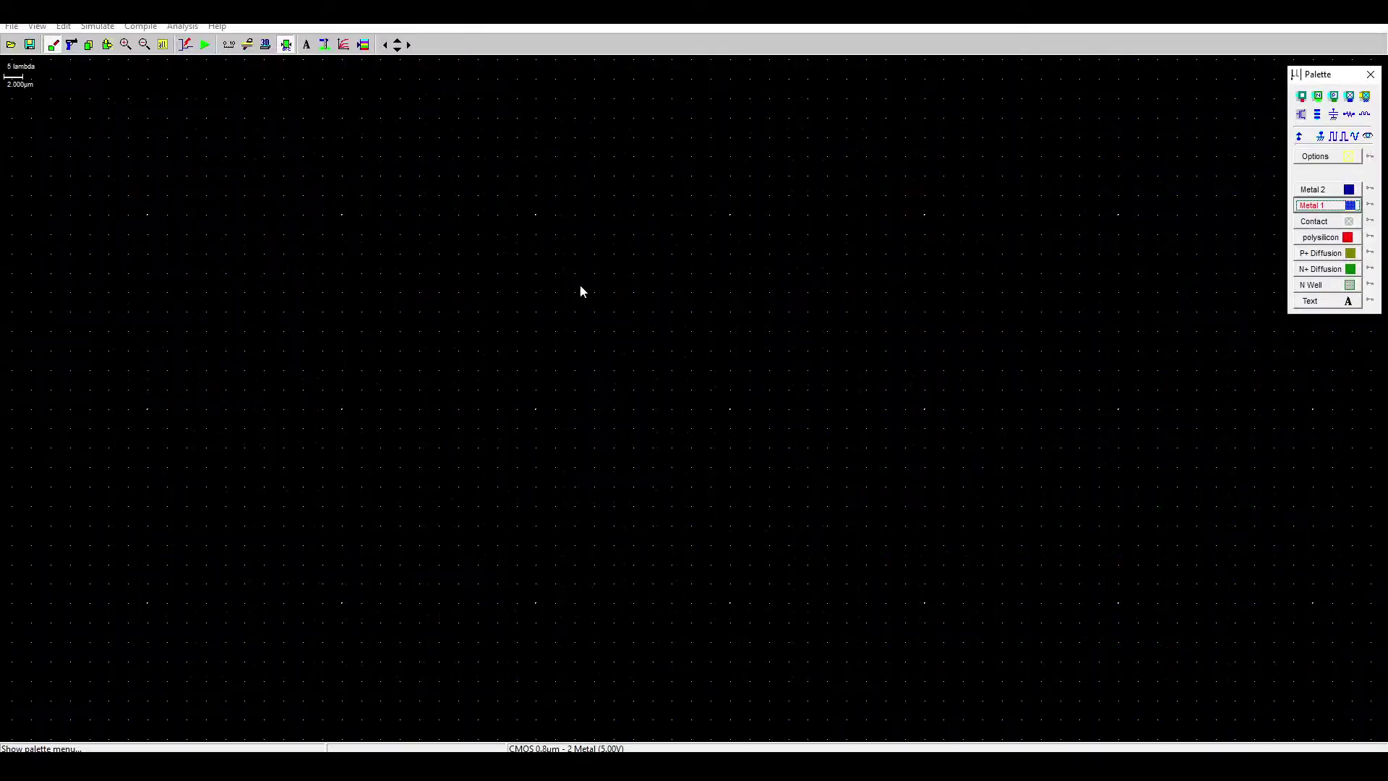
Load the cmos08.rul foundry rules for CMOS 0.8um, 2 Metal, 5.00V technology.
{"action": "left_click", "coordinate": [11, 26]}
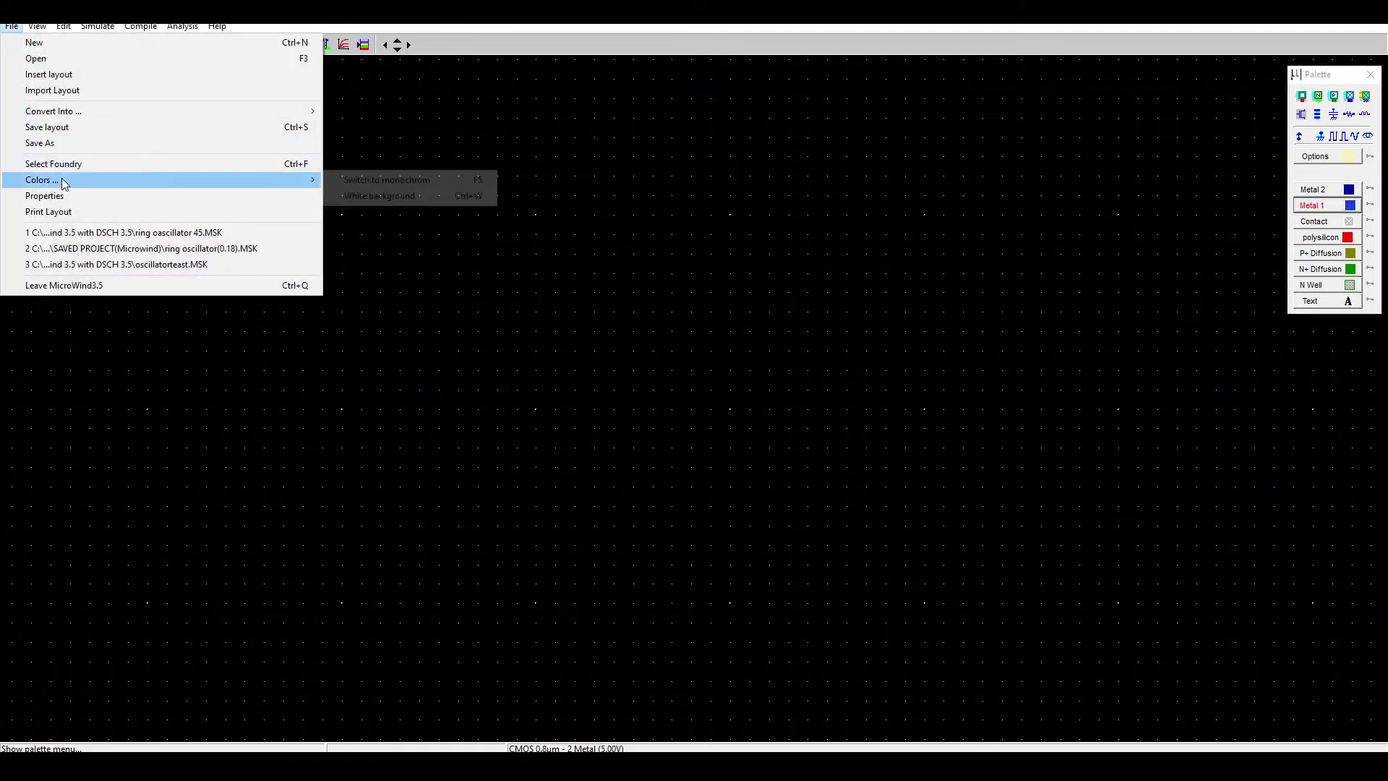
{"action": "left_click", "coordinate": [82, 164]}
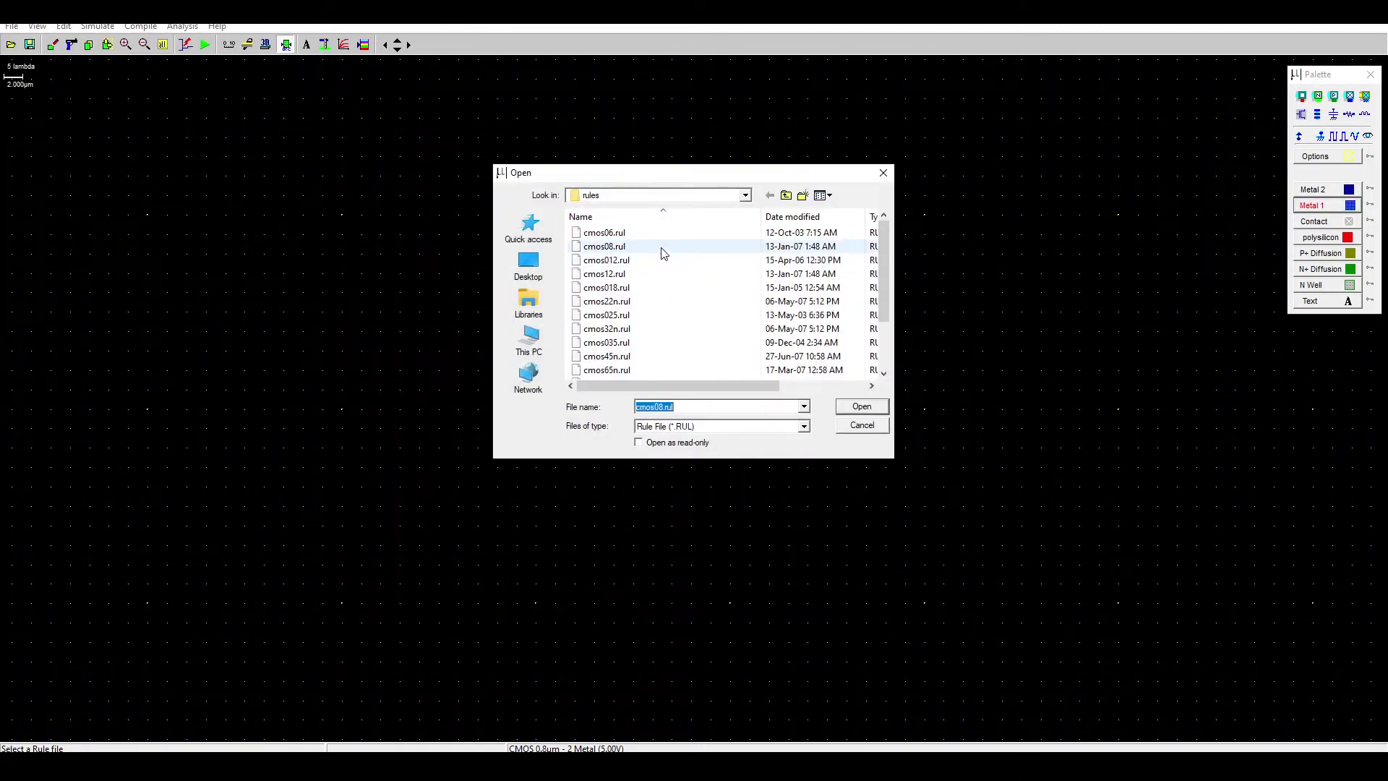
{"action": "left_click", "coordinate": [663, 249]}
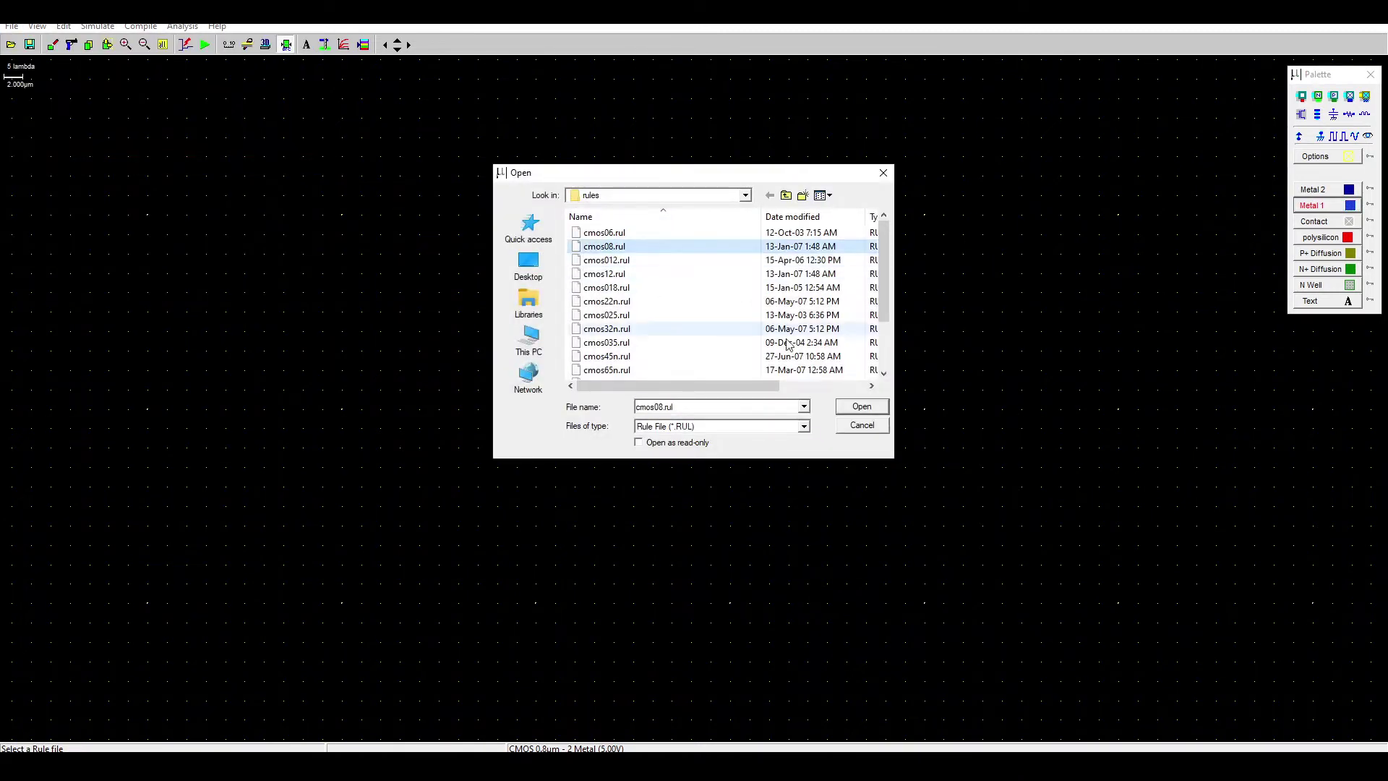
{"action": "left_click", "coordinate": [848, 411]}
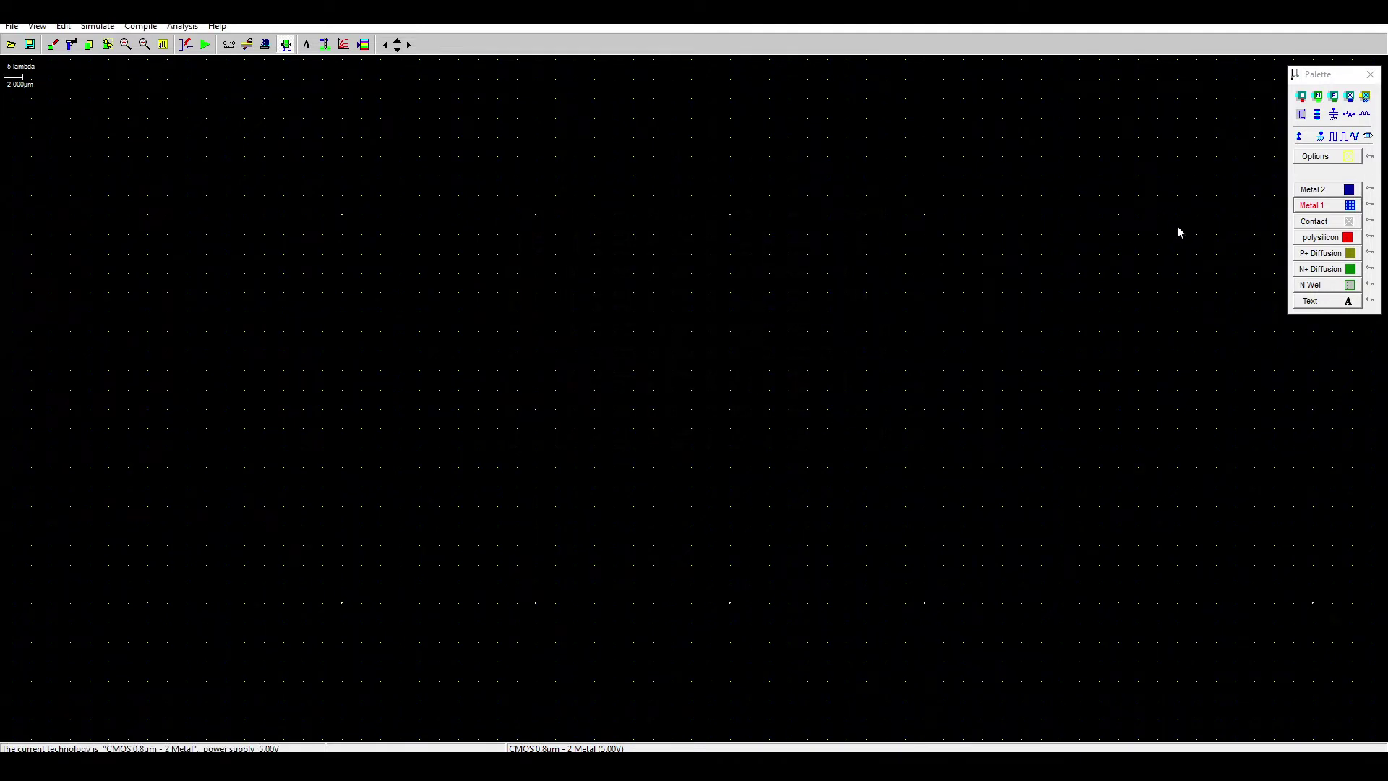
Generate a 3.2 µm-wide pMOS transistor and place it on the canvas.
{"action": "left_click", "coordinate": [1300, 115]}
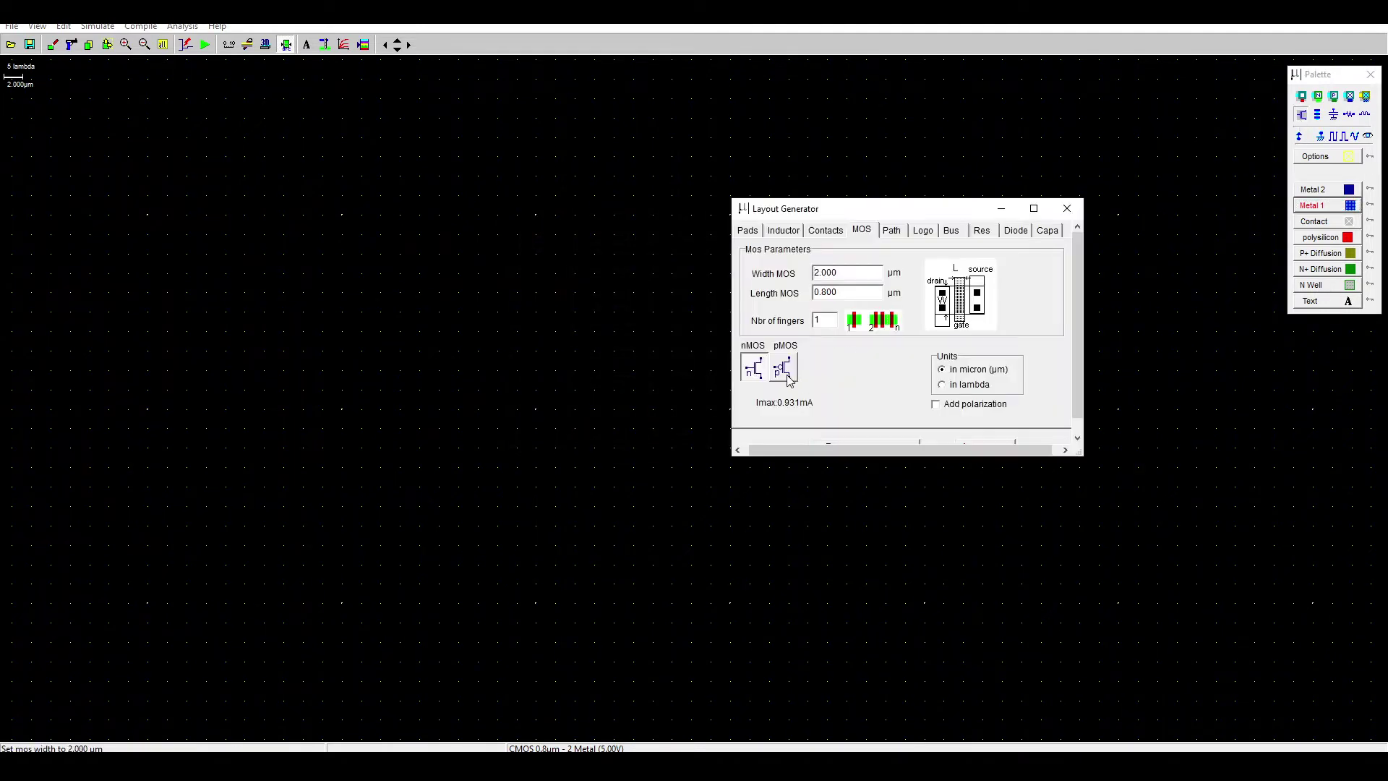
{"action": "left_click", "coordinate": [786, 379]}
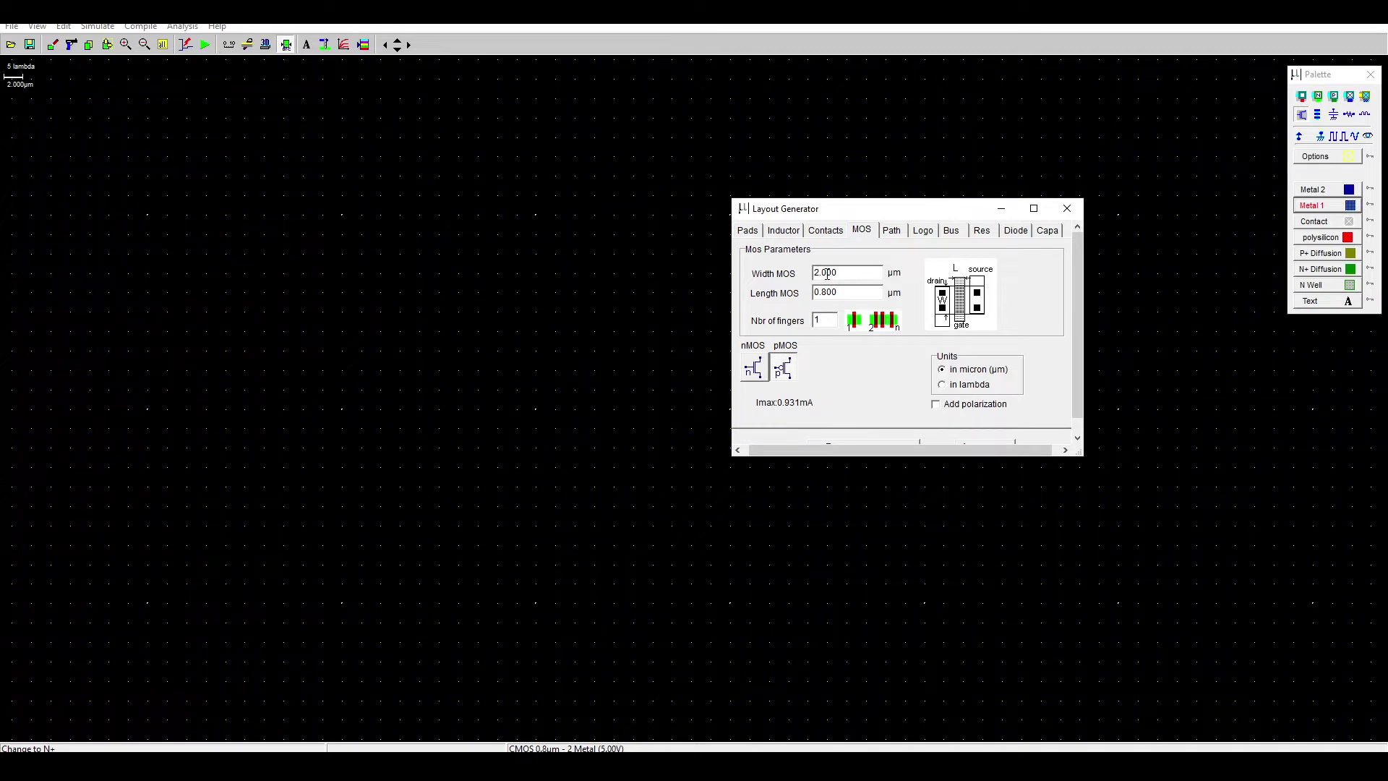
{"action": "double_click", "coordinate": [828, 272]}
{"action": "type", "text": "200"}
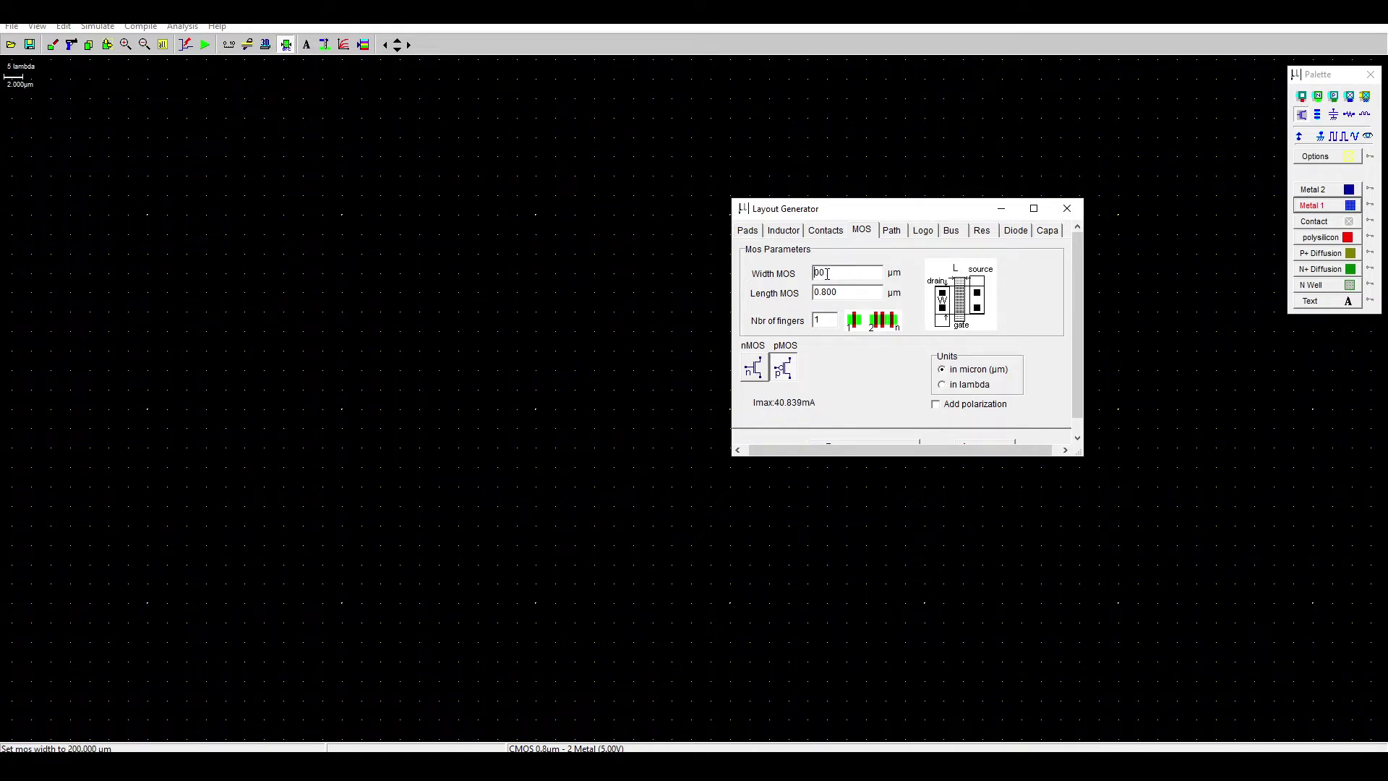
{"action": "type", "text": ".2"}
{"action": "left_click", "coordinate": [866, 442]}
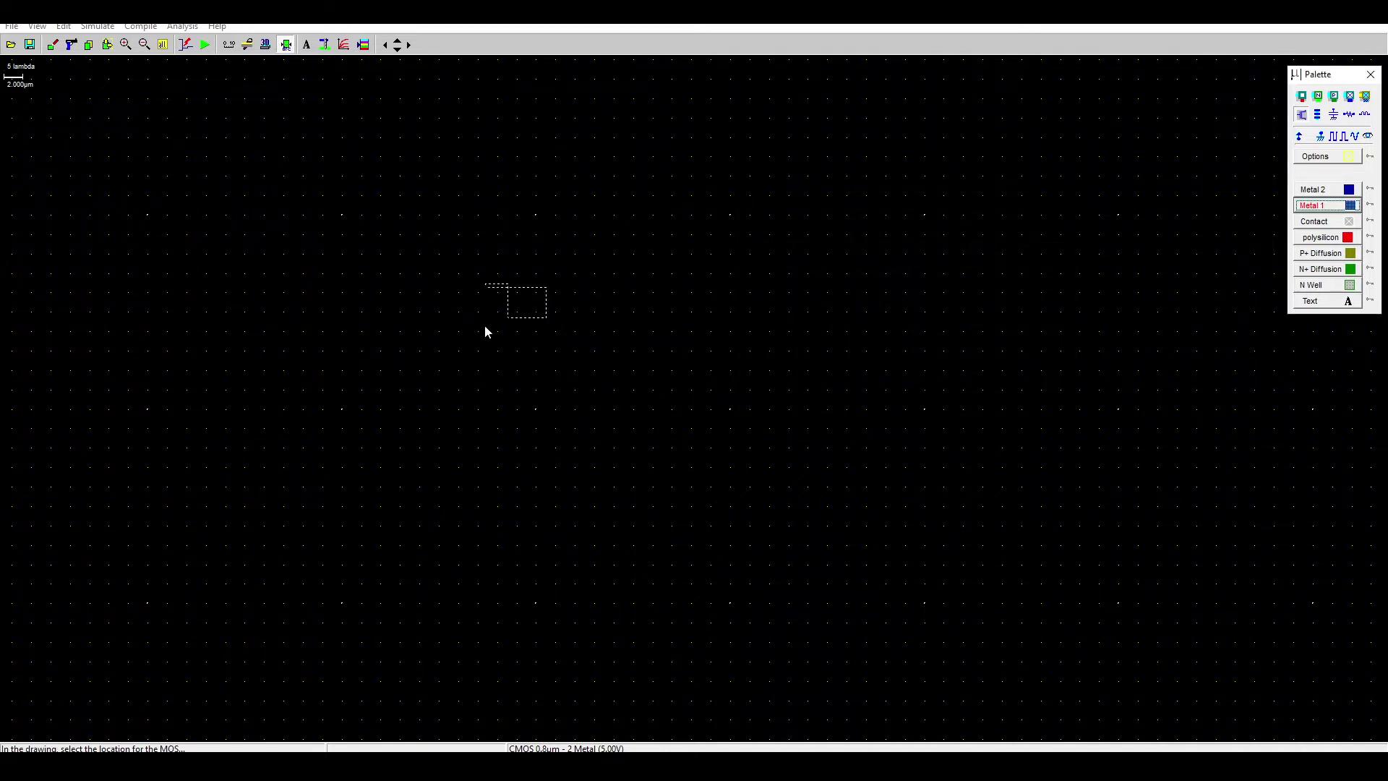
{"action": "left_click", "coordinate": [436, 311]}
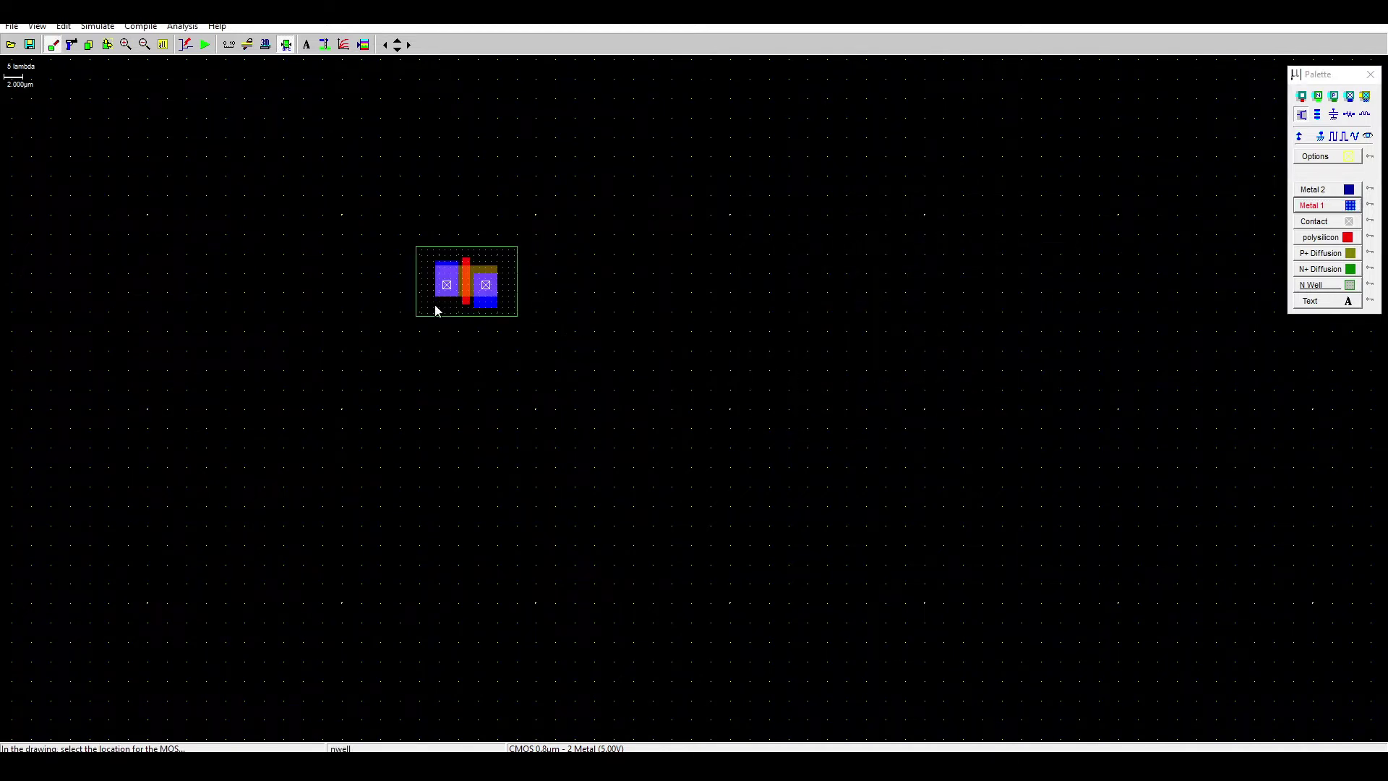
Generate a 1.6 µm-wide nMOS transistor and place it below the pMOS.
{"action": "left_click", "coordinate": [1304, 115]}
{"action": "left_click", "coordinate": [763, 365]}
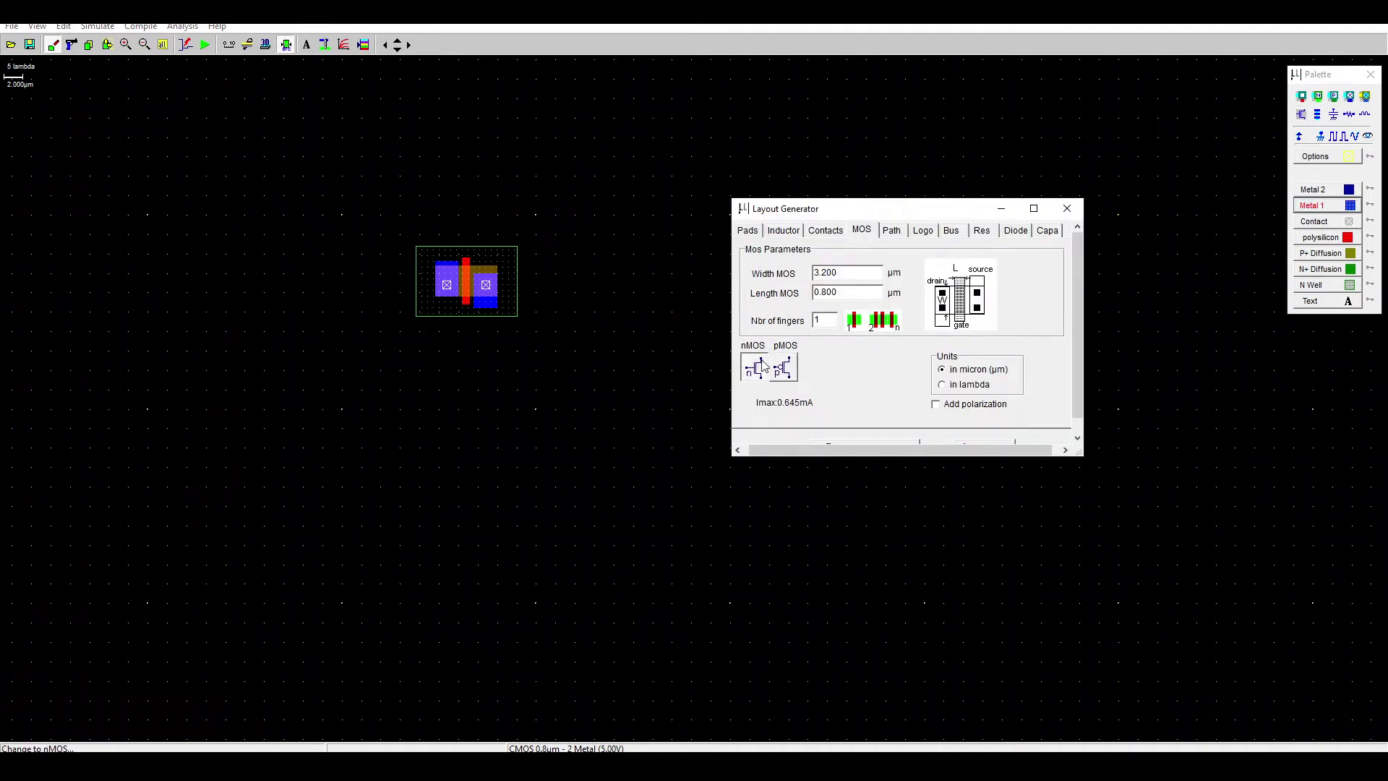
{"action": "left_click", "coordinate": [825, 271]}
{"action": "key", "text": "BackSpace"}
{"action": "key", "text": "BackSpace"}
{"action": "key", "text": "BackSpace"}
{"action": "type", "text": "1.6"}
{"action": "left_click", "coordinate": [898, 441]}
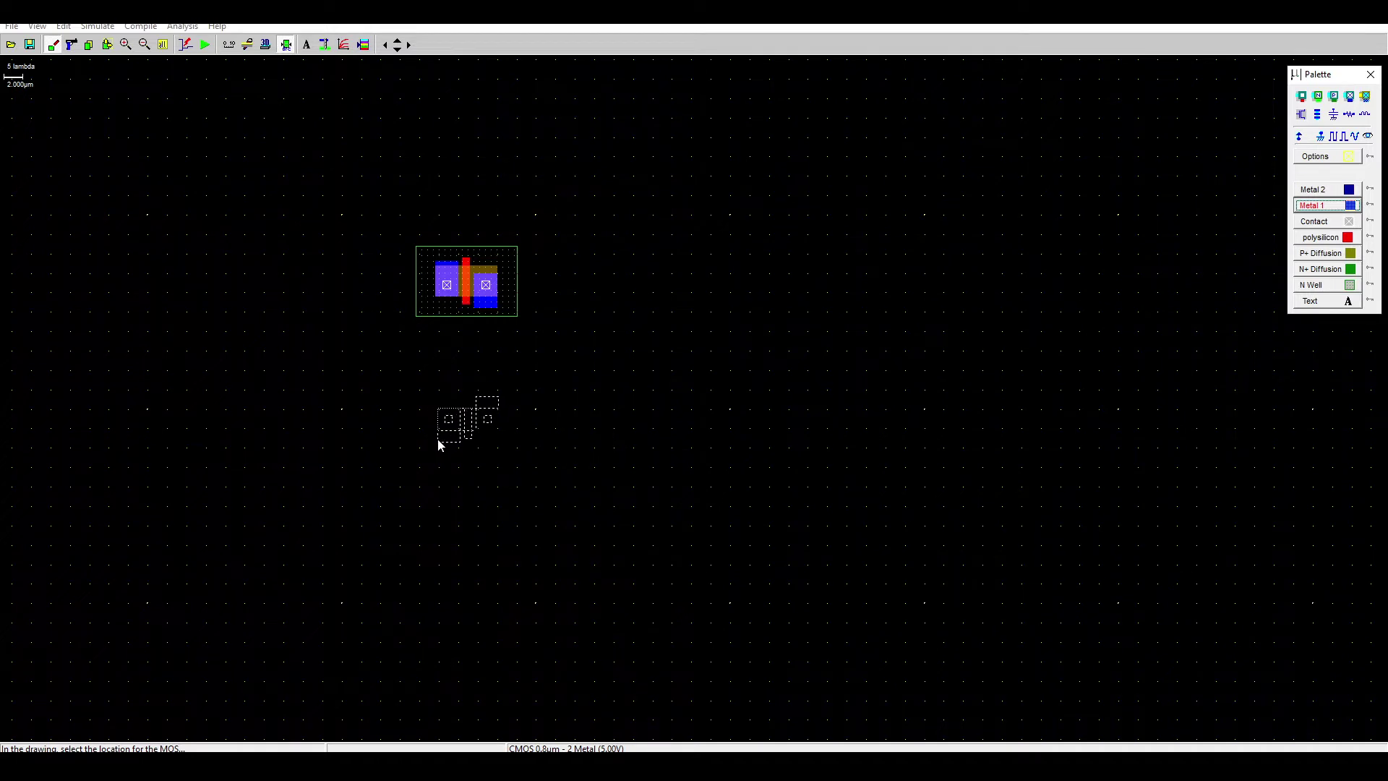
{"action": "left_click", "coordinate": [436, 450]}
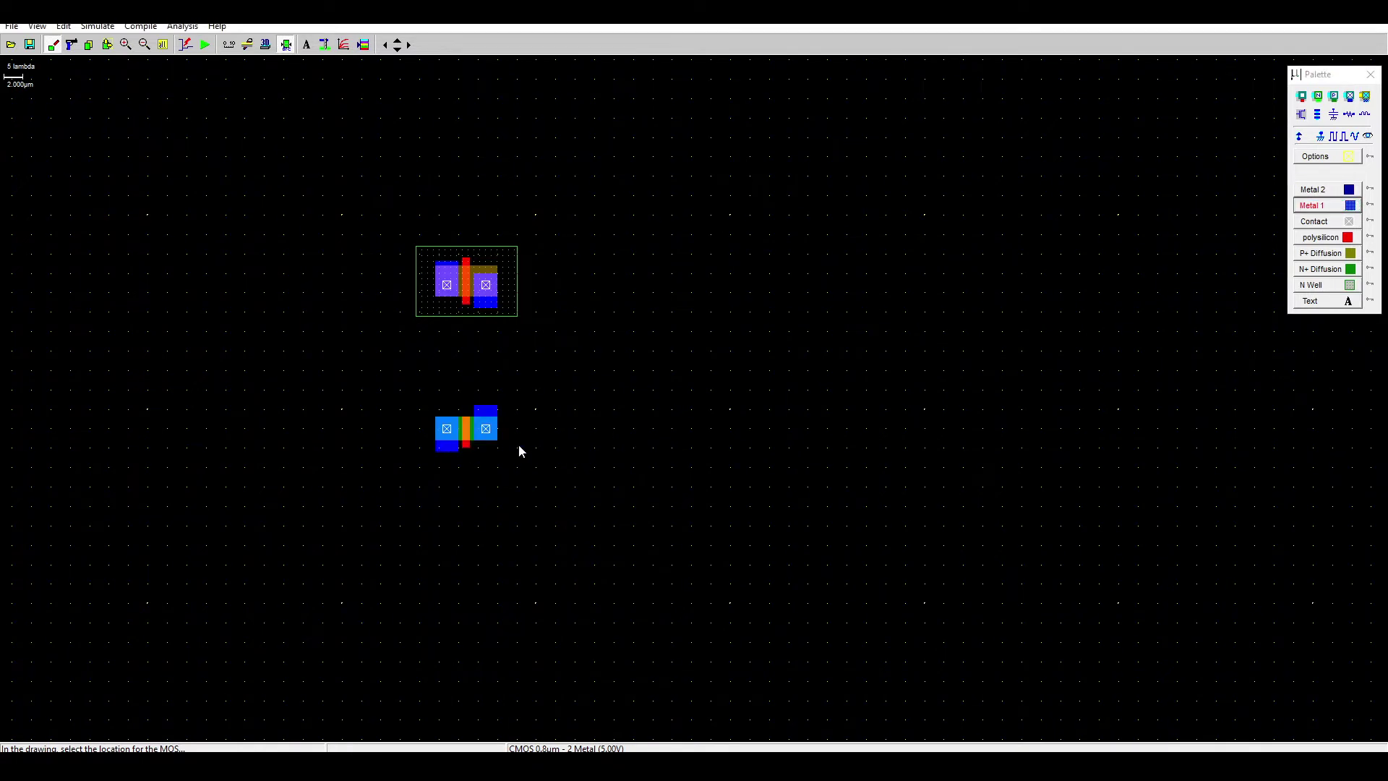
{"action": "left_click", "coordinate": [163, 44]}
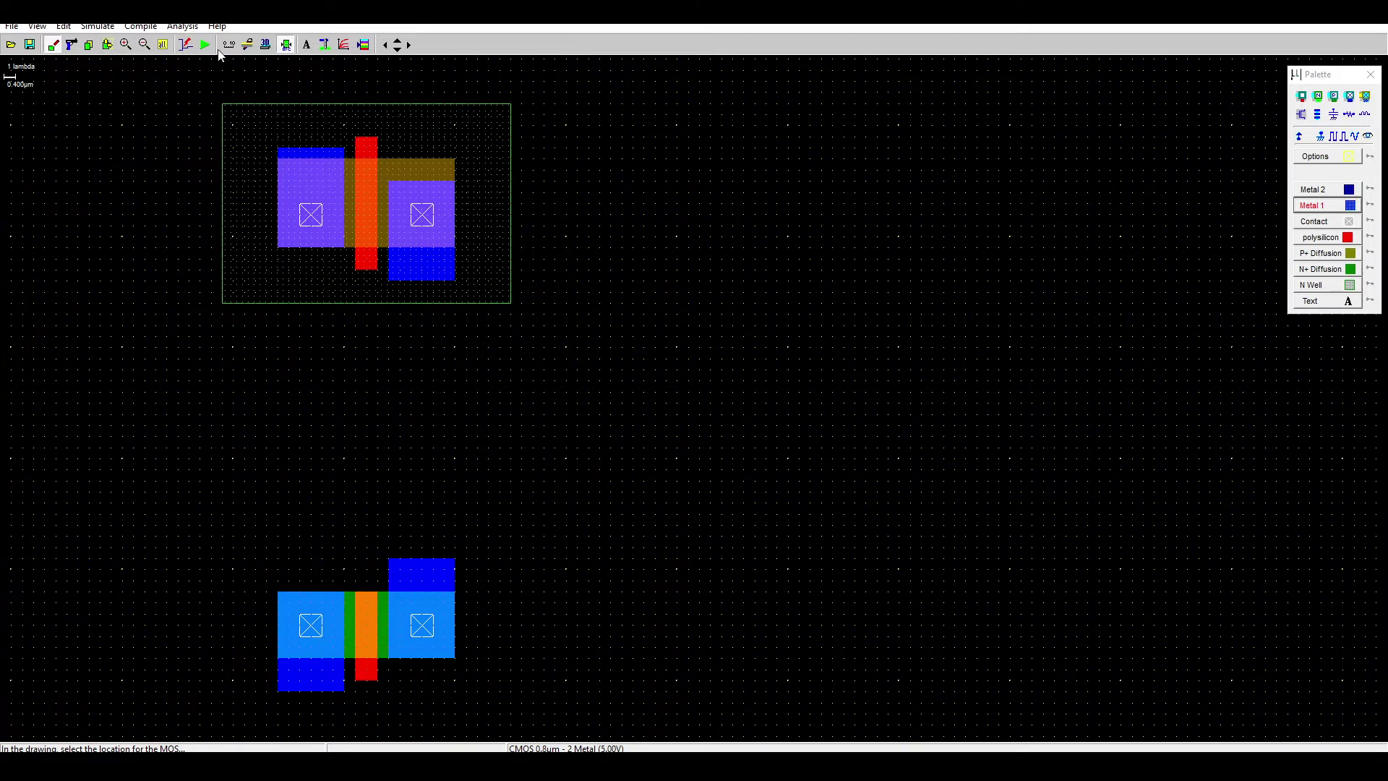
Flip the pMOS and nMOS transistors horizontally with Flip horizontal.
{"action": "left_click", "coordinate": [64, 26]}
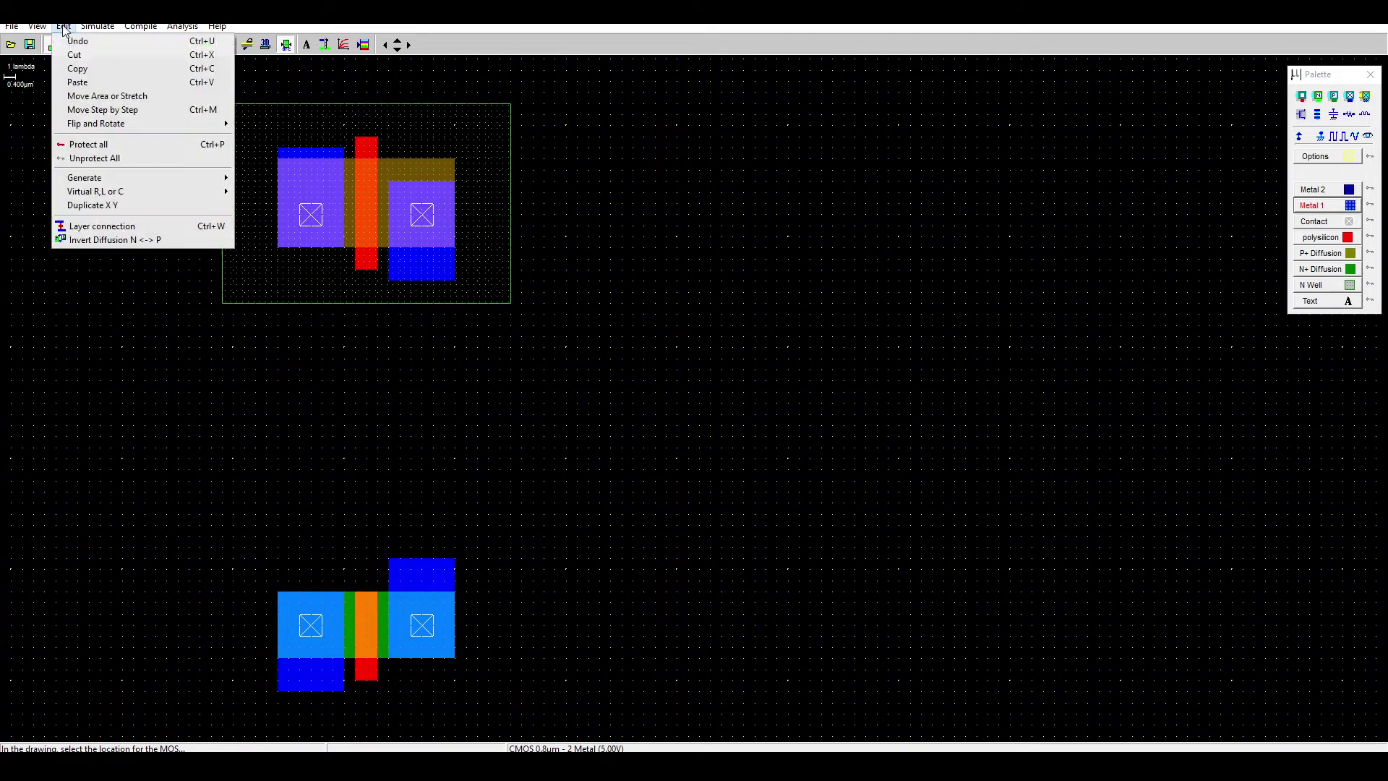
{"action": "mouse_move", "coordinate": [124, 132]}
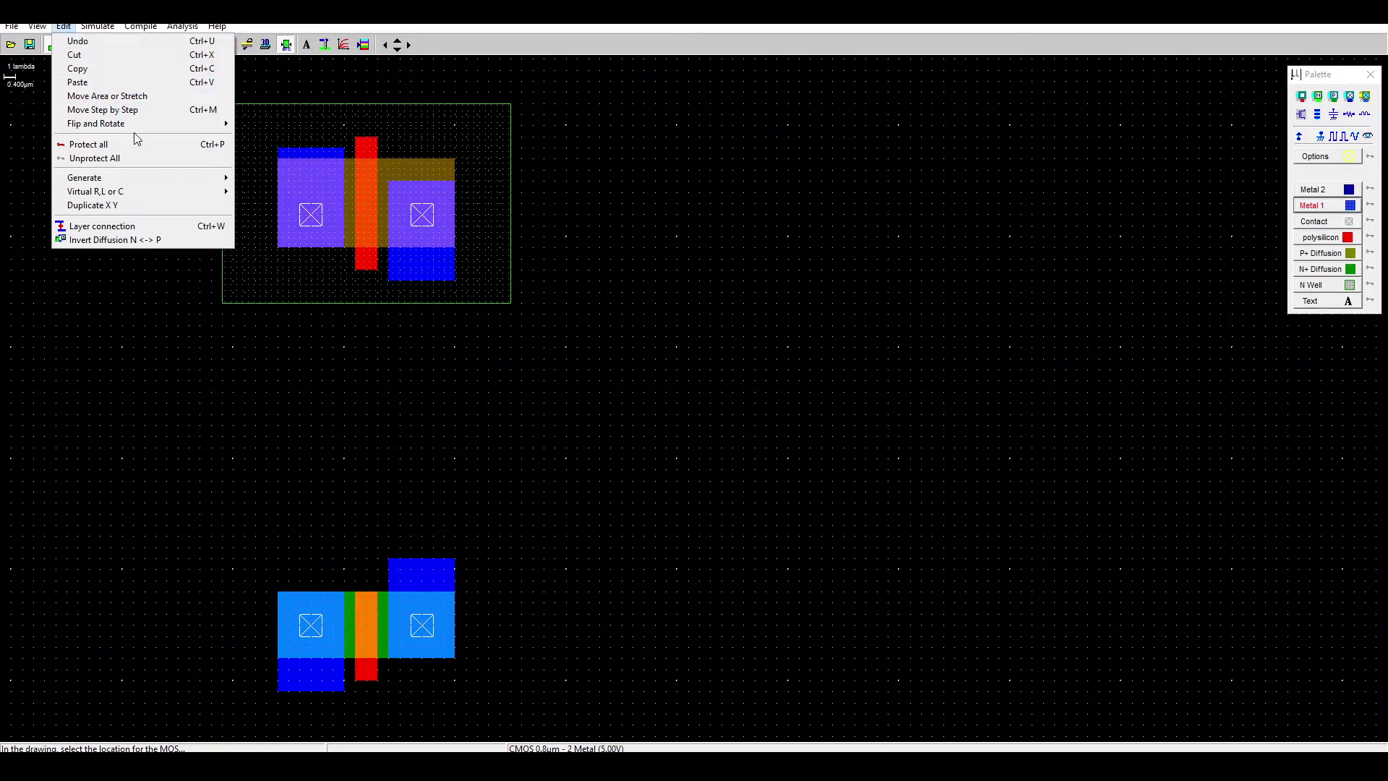
{"action": "left_click", "coordinate": [266, 125]}
{"action": "left_click_drag", "start_coordinate": [189, 81], "coordinate": [604, 711]}
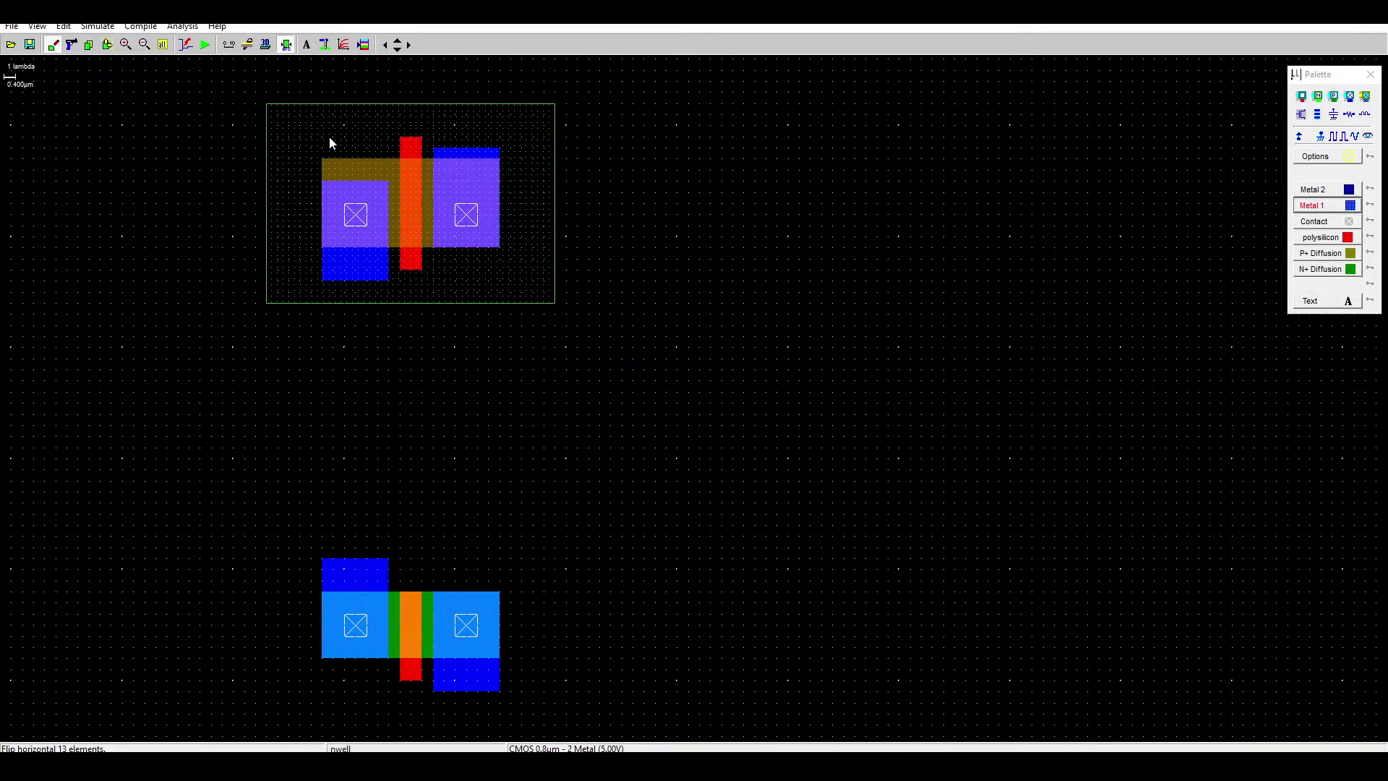
{"action": "left_click", "coordinate": [145, 45]}
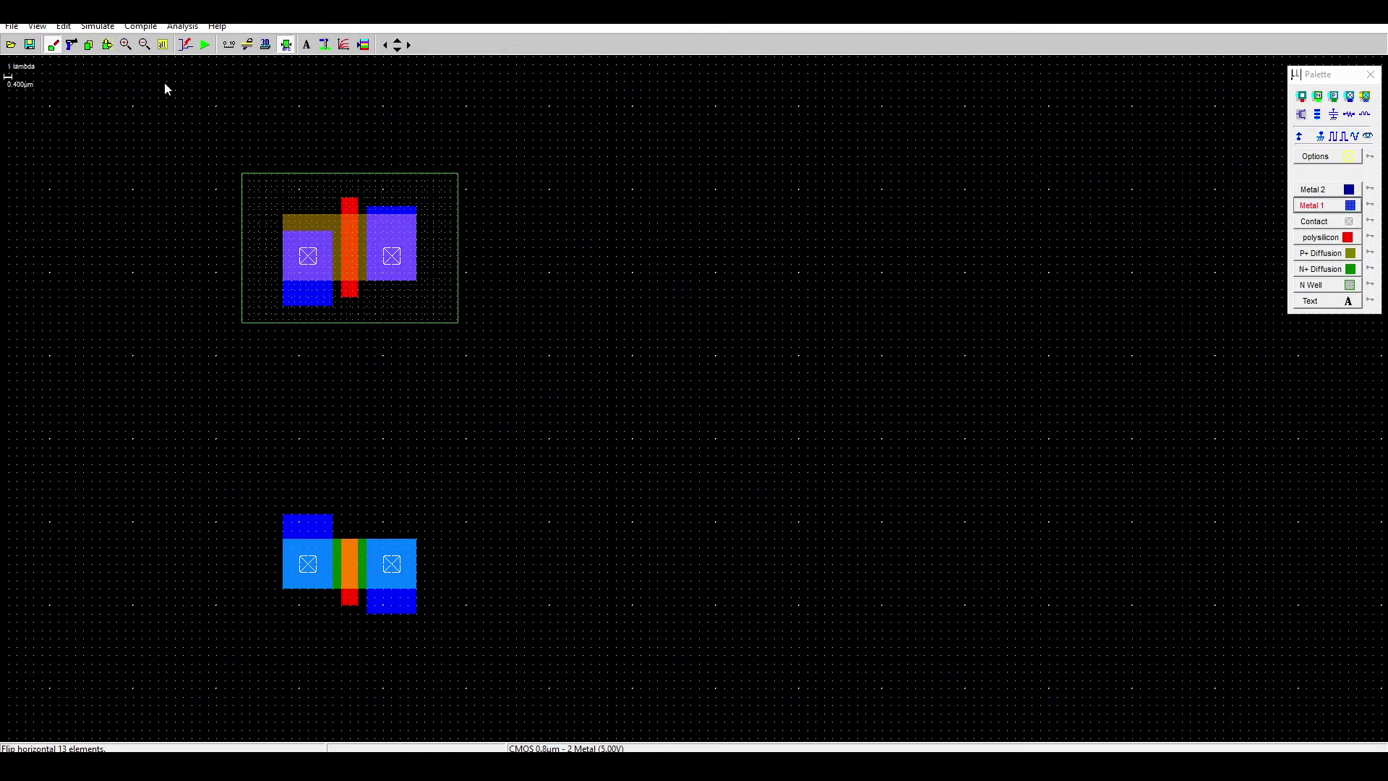
Stretch the poly gate and the pMOS metal down to reach the nMOS.
{"action": "left_click", "coordinate": [107, 44]}
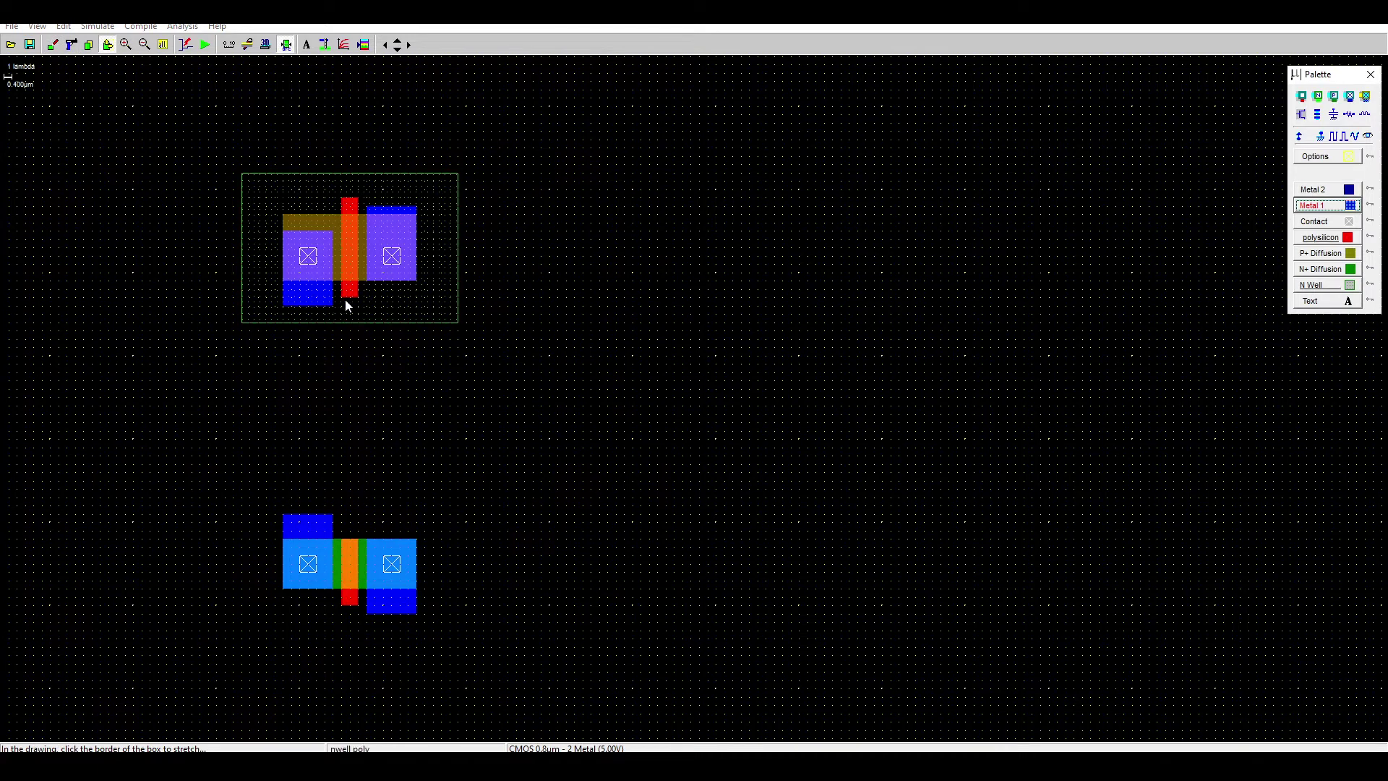
{"action": "left_click_drag", "start_coordinate": [347, 352], "coordinate": [369, 602]}
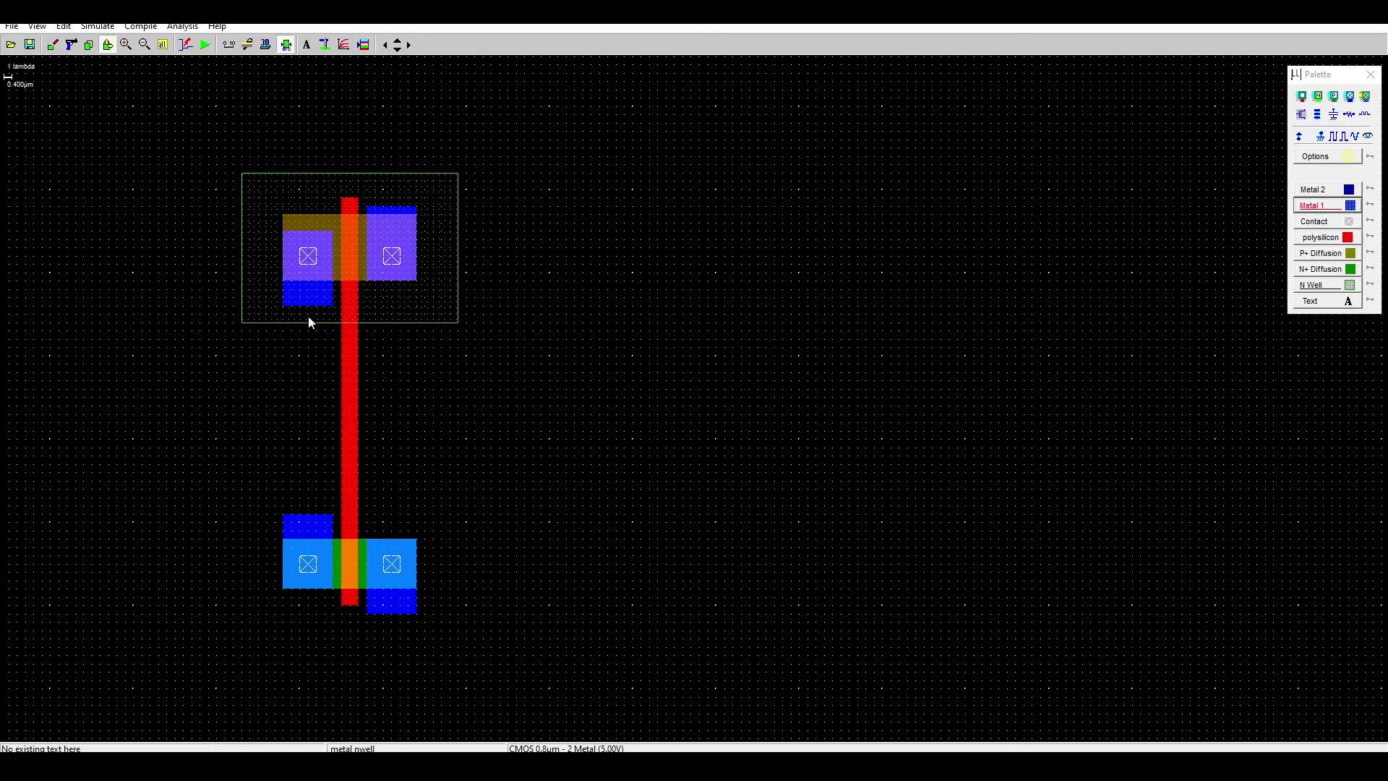
{"action": "left_click_drag", "start_coordinate": [310, 319], "coordinate": [319, 542]}
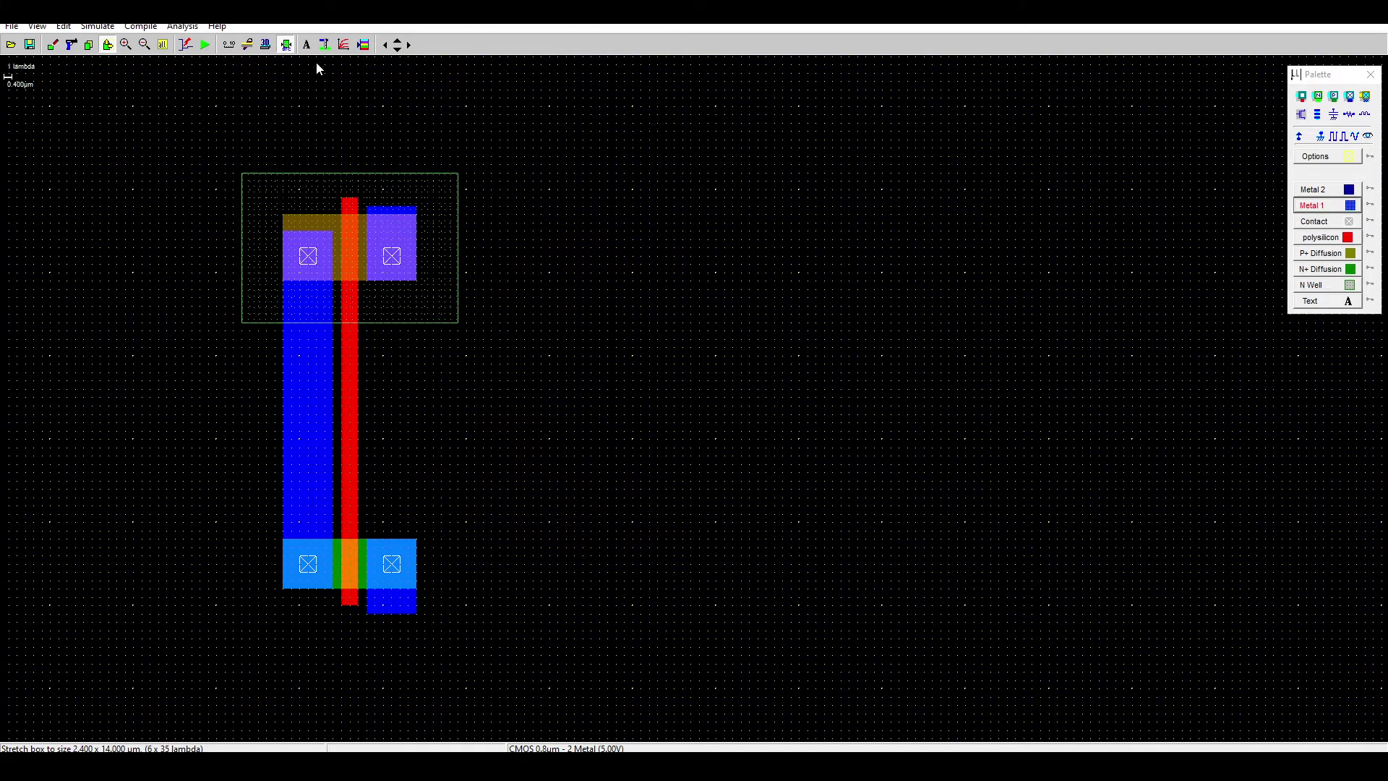
{"action": "left_click", "coordinate": [144, 44]}
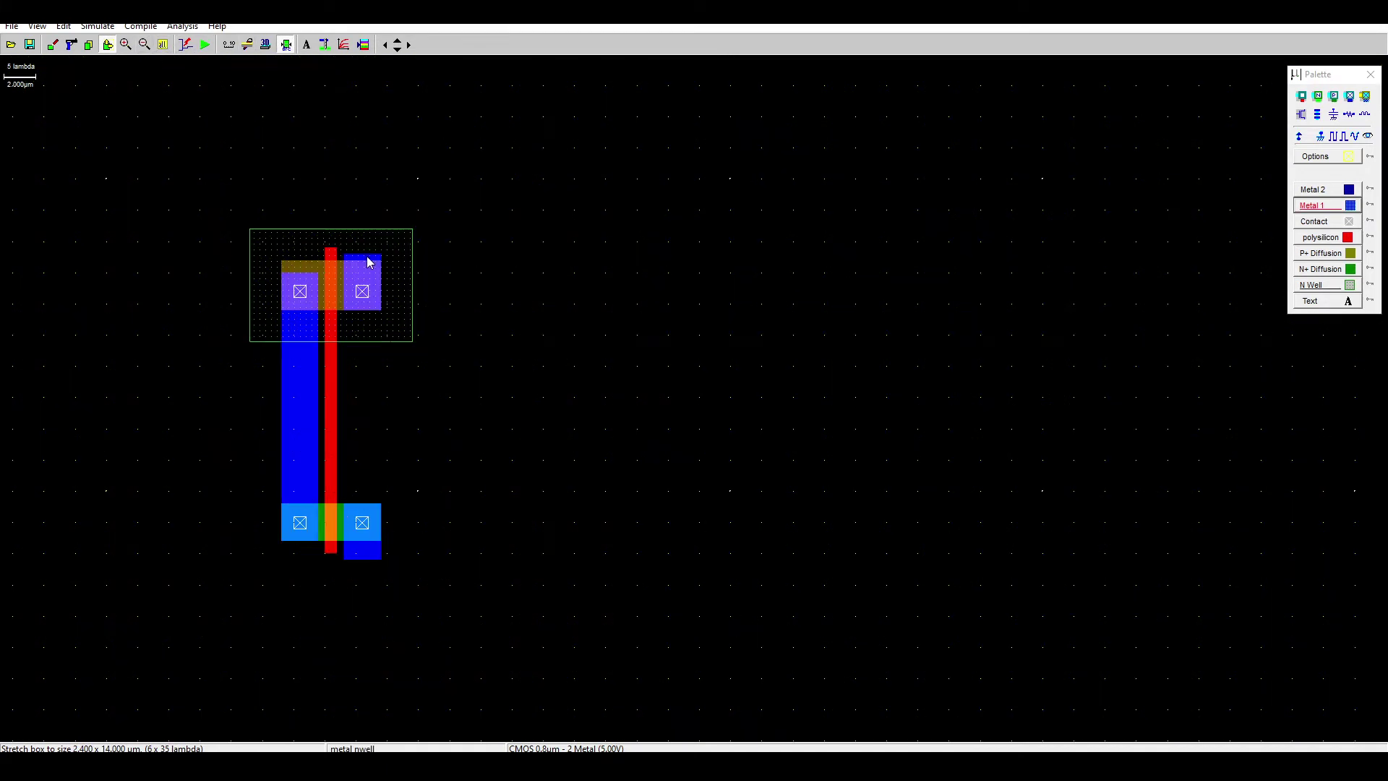
Extend the right metal strip above the pMOS and the nMOS strip down to 6 x 40 lambda.
{"action": "left_click_drag", "start_coordinate": [363, 231], "coordinate": [367, 116]}
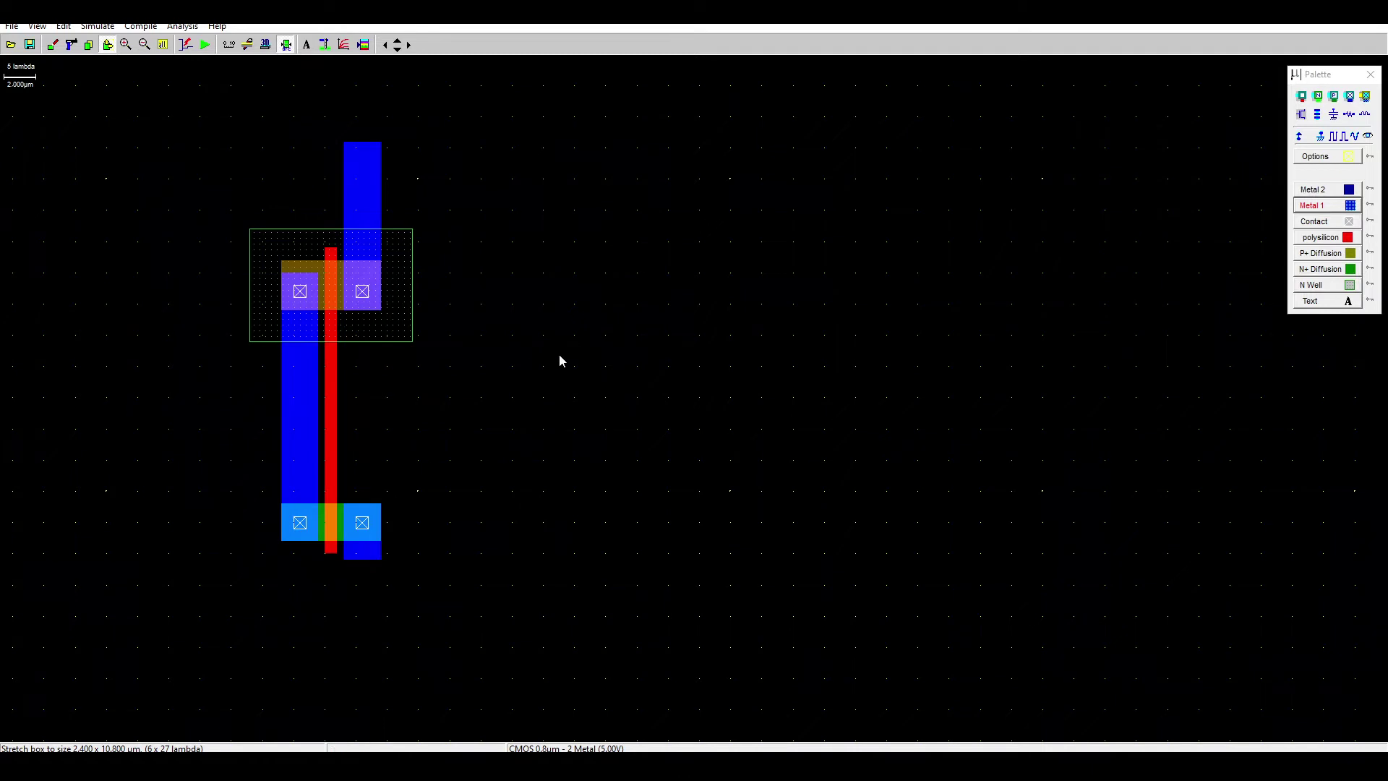
{"action": "left_click_drag", "start_coordinate": [369, 585], "coordinate": [358, 730]}
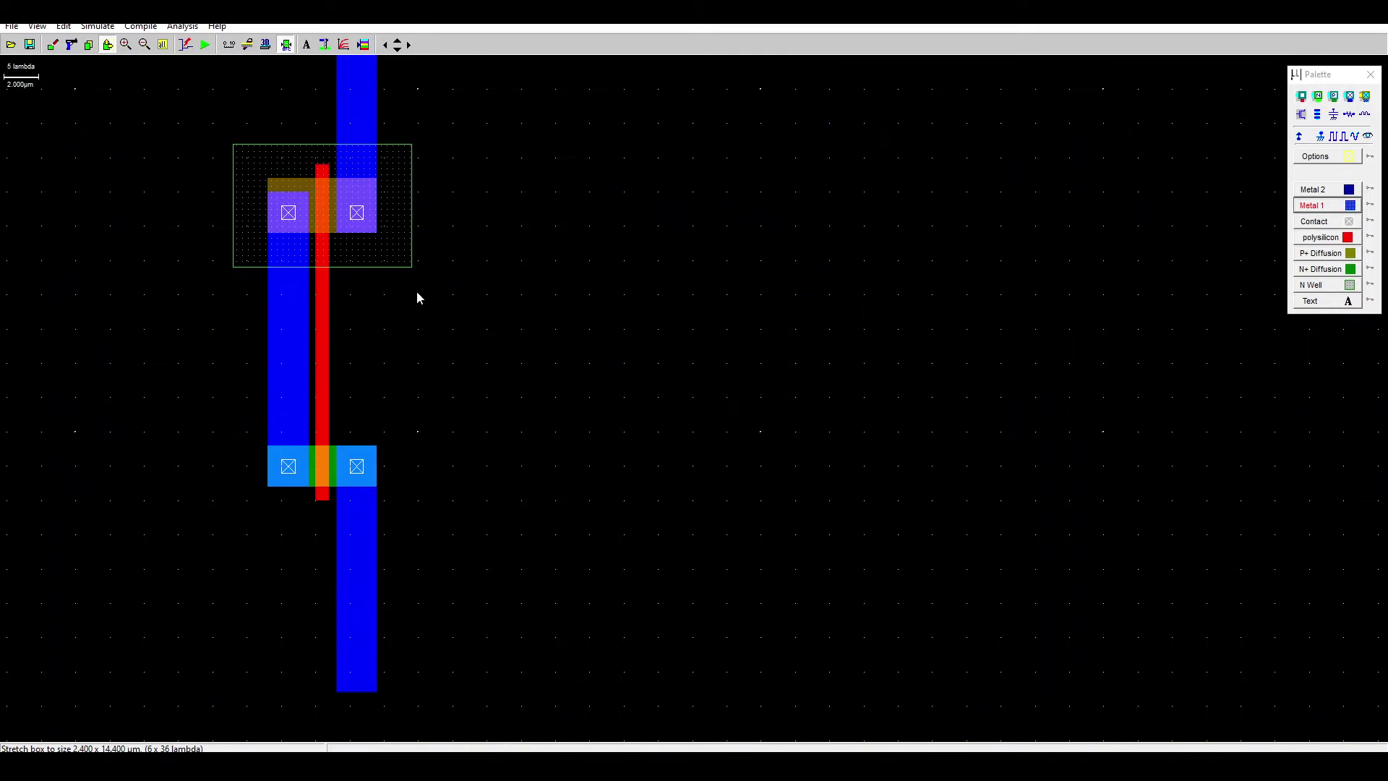
{"action": "left_click", "coordinate": [397, 50]}
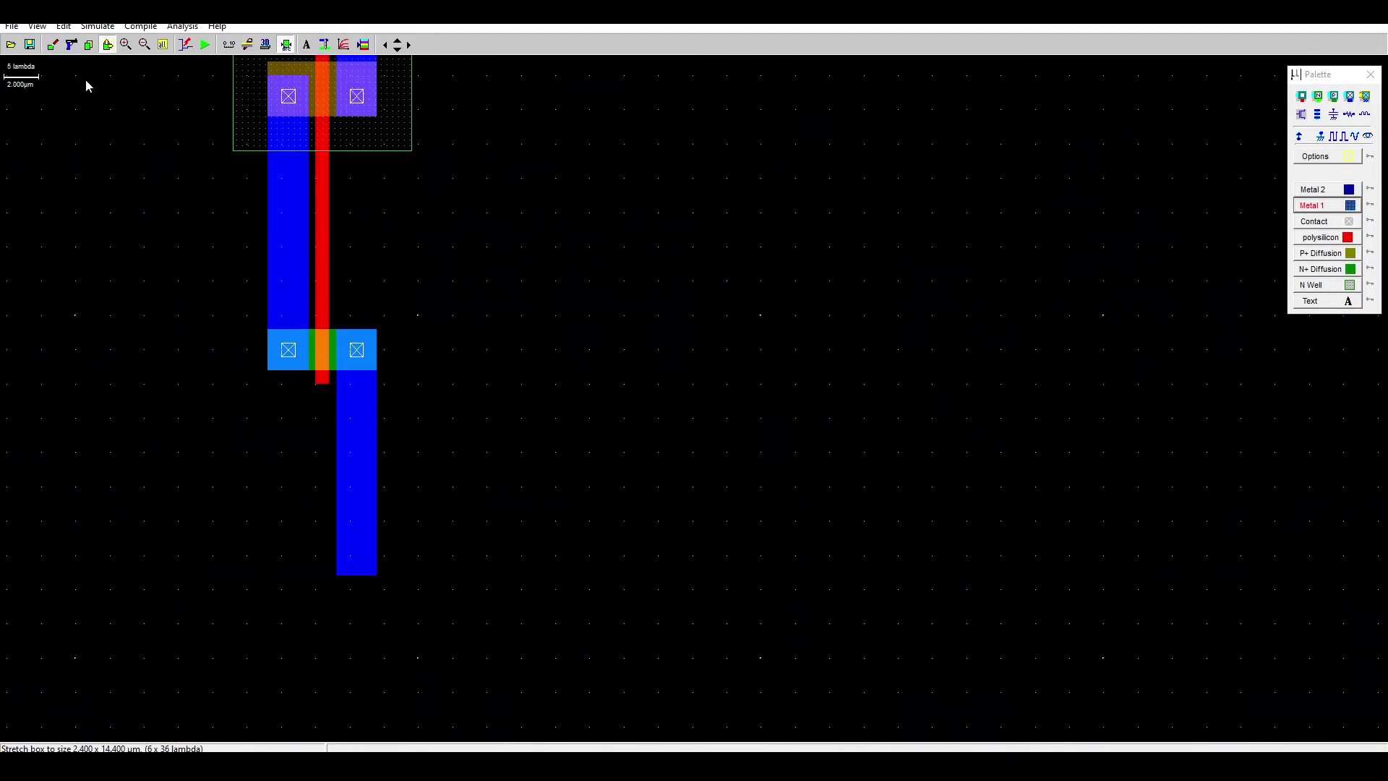
{"action": "left_click", "coordinate": [107, 44]}
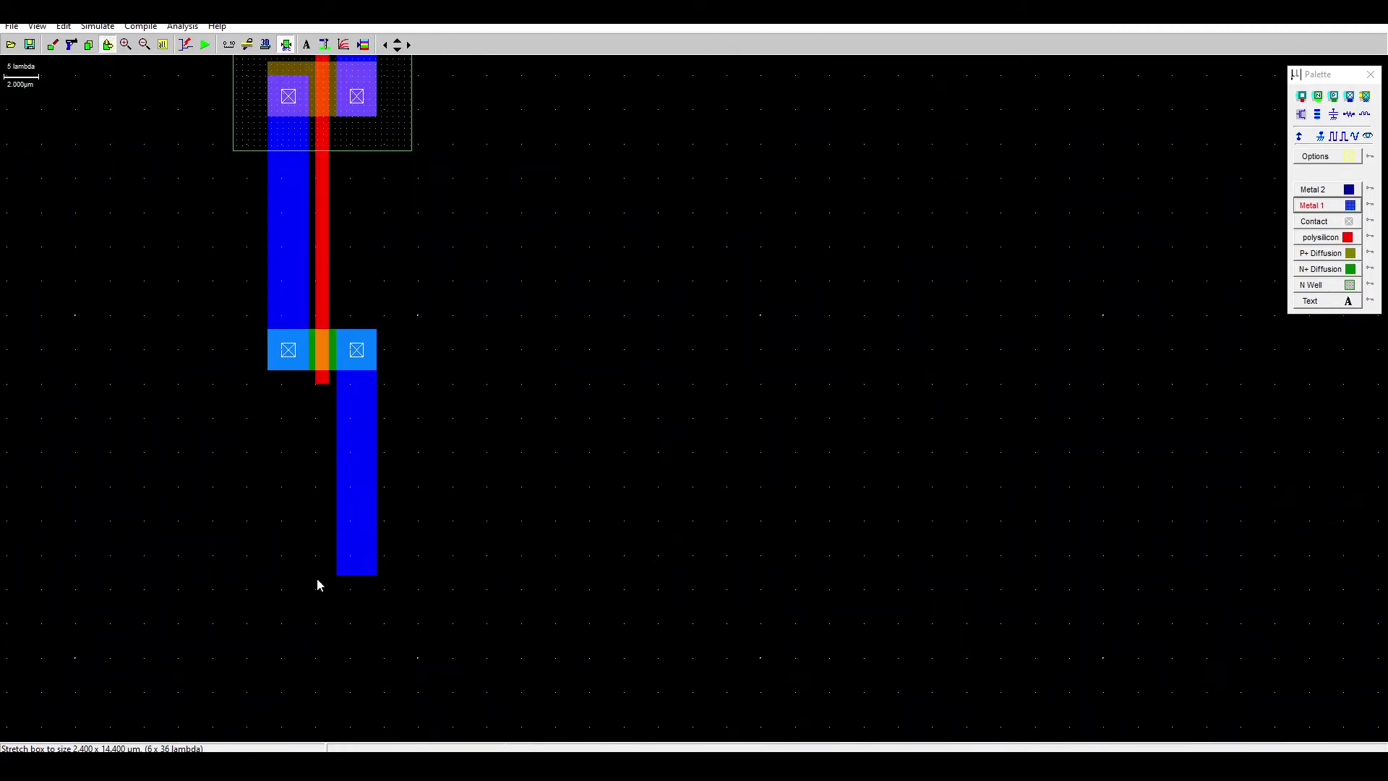
{"action": "left_click", "coordinate": [354, 597]}
{"action": "left_click", "coordinate": [354, 620]}
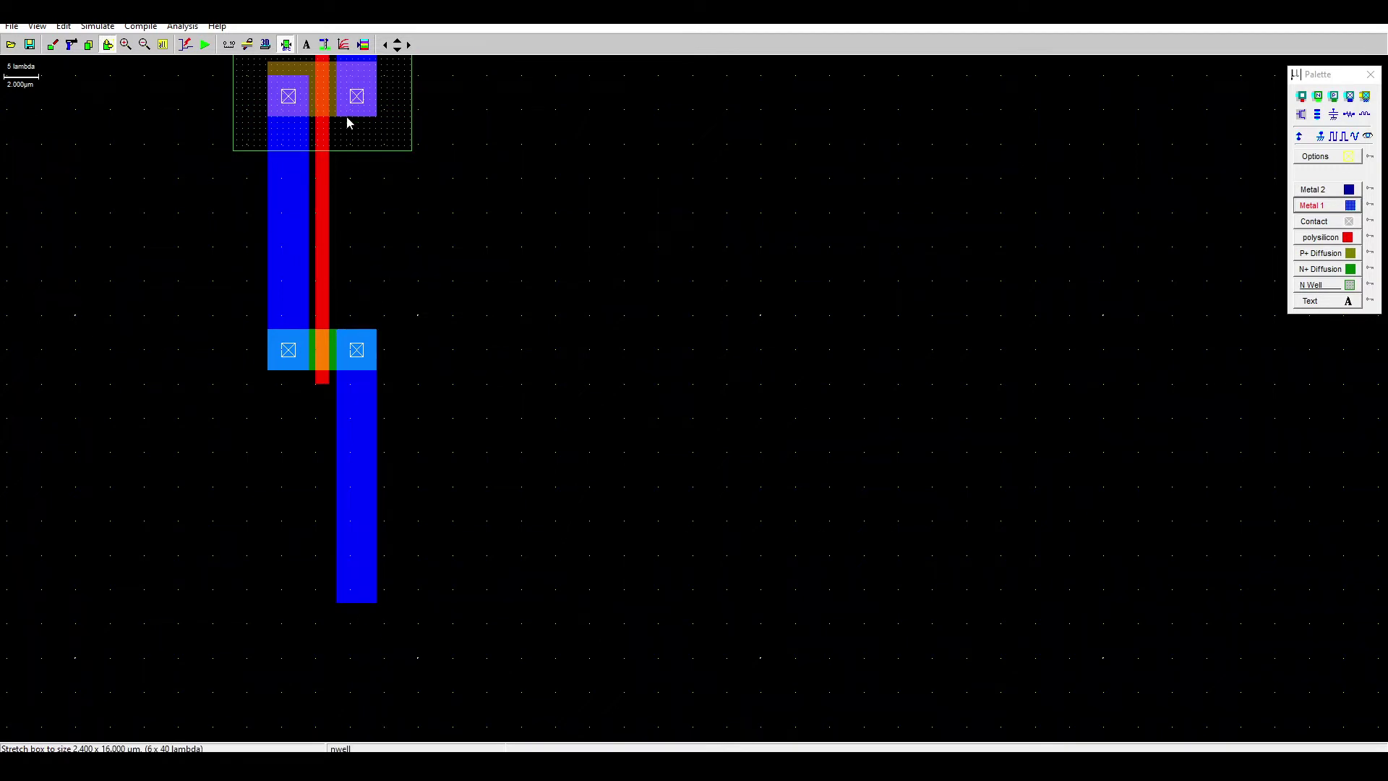
{"action": "left_click", "coordinate": [398, 41]}
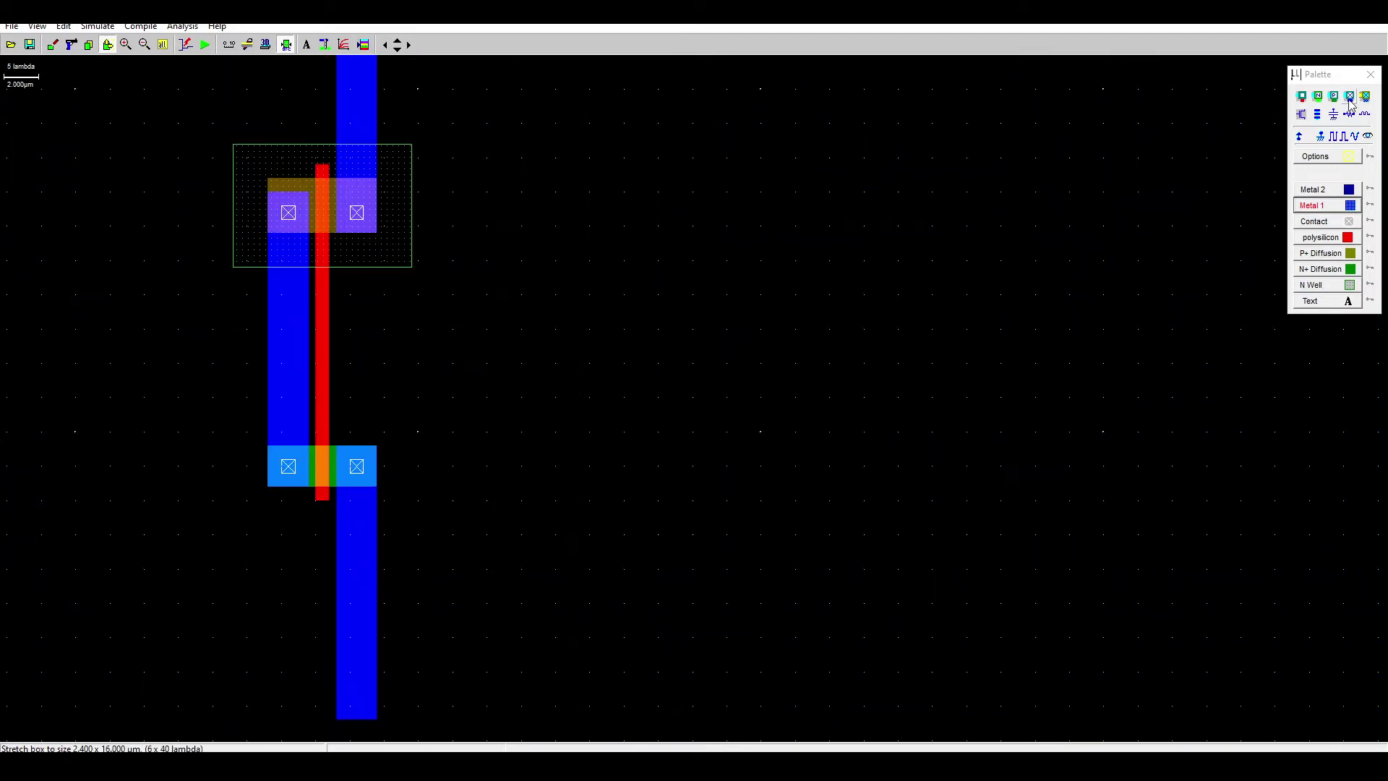
Place a metal-to-poly contact beside the shared poly gate between the transistors.
{"action": "left_click", "coordinate": [1304, 97]}
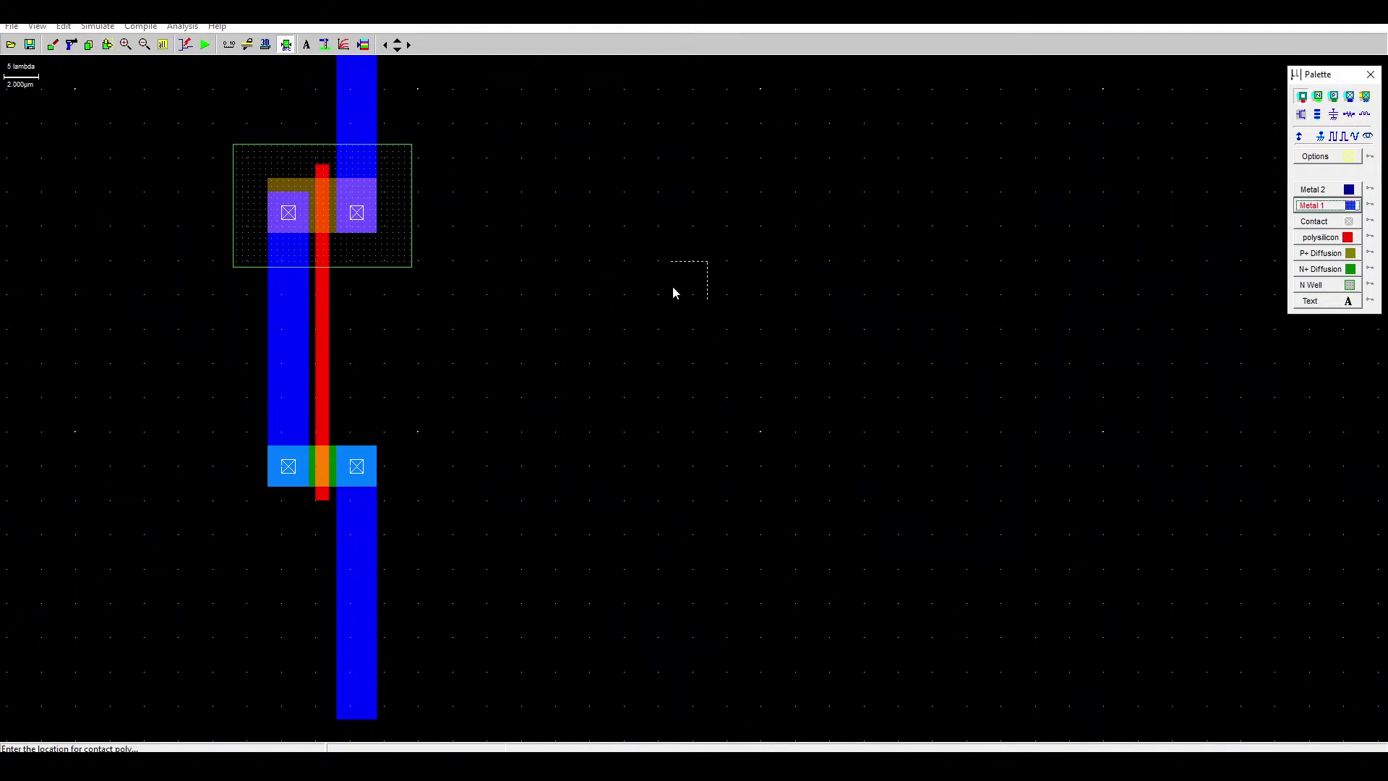
{"action": "left_click", "coordinate": [349, 350]}
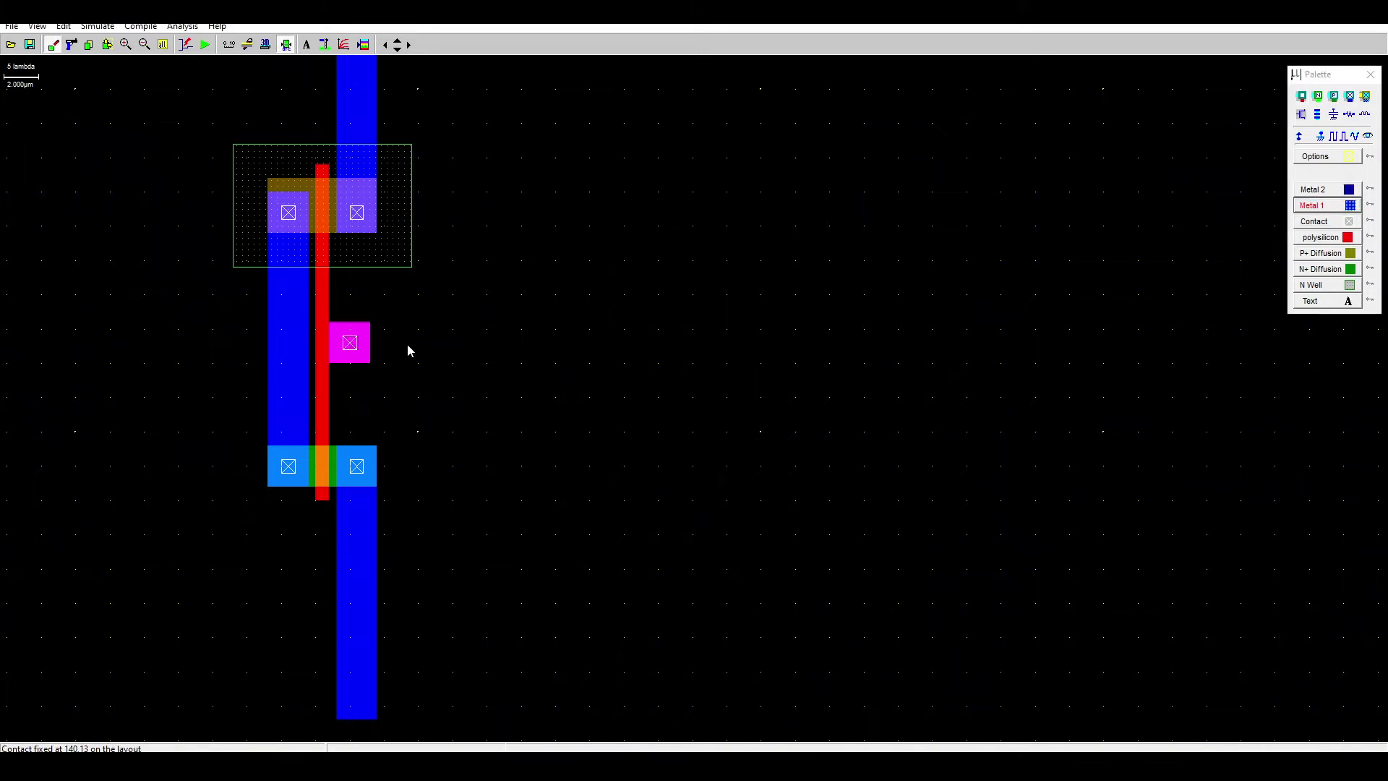
{"action": "left_click", "coordinate": [161, 44]}
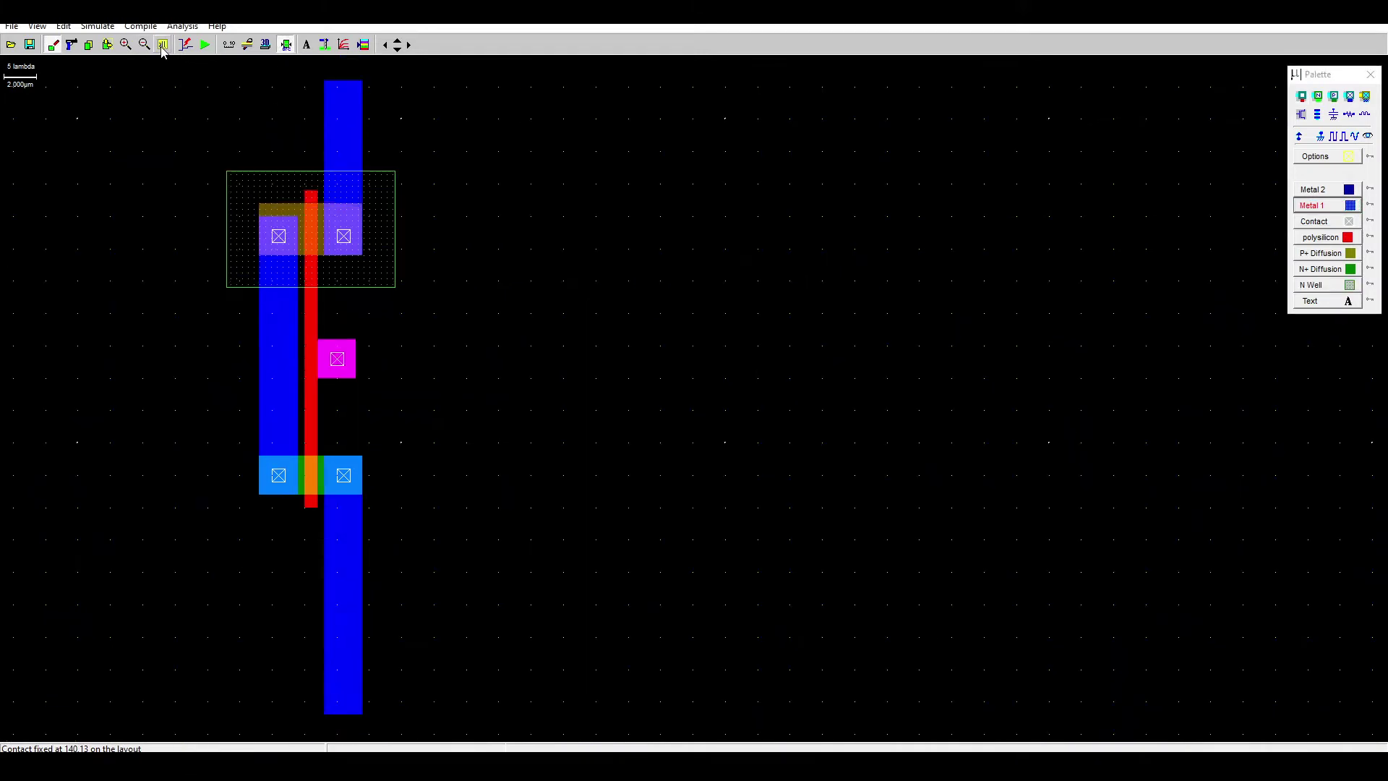
Copy the inverter, then both cells, then one more cell to make five inverters in a row.
{"action": "left_click", "coordinate": [89, 45]}
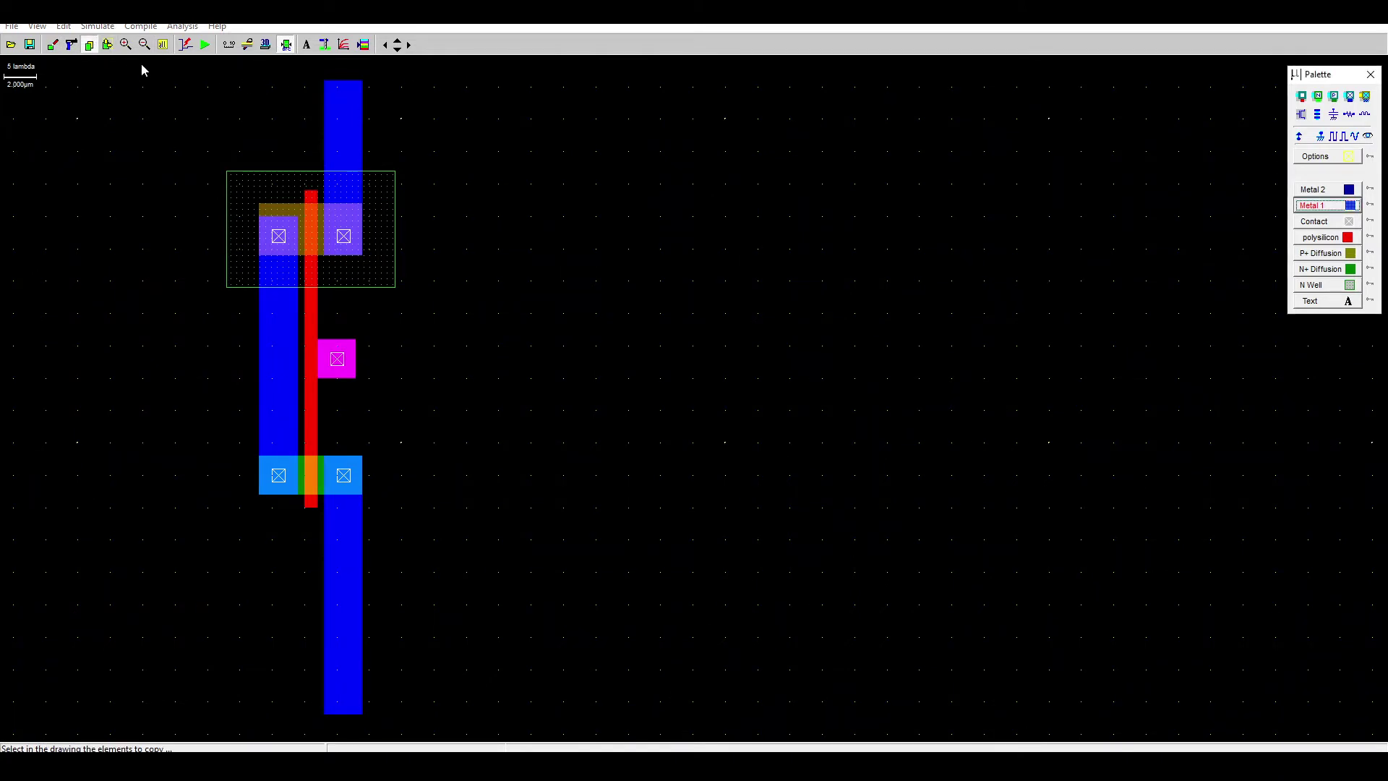
{"action": "left_click_drag", "start_coordinate": [141, 63], "coordinate": [518, 717]}
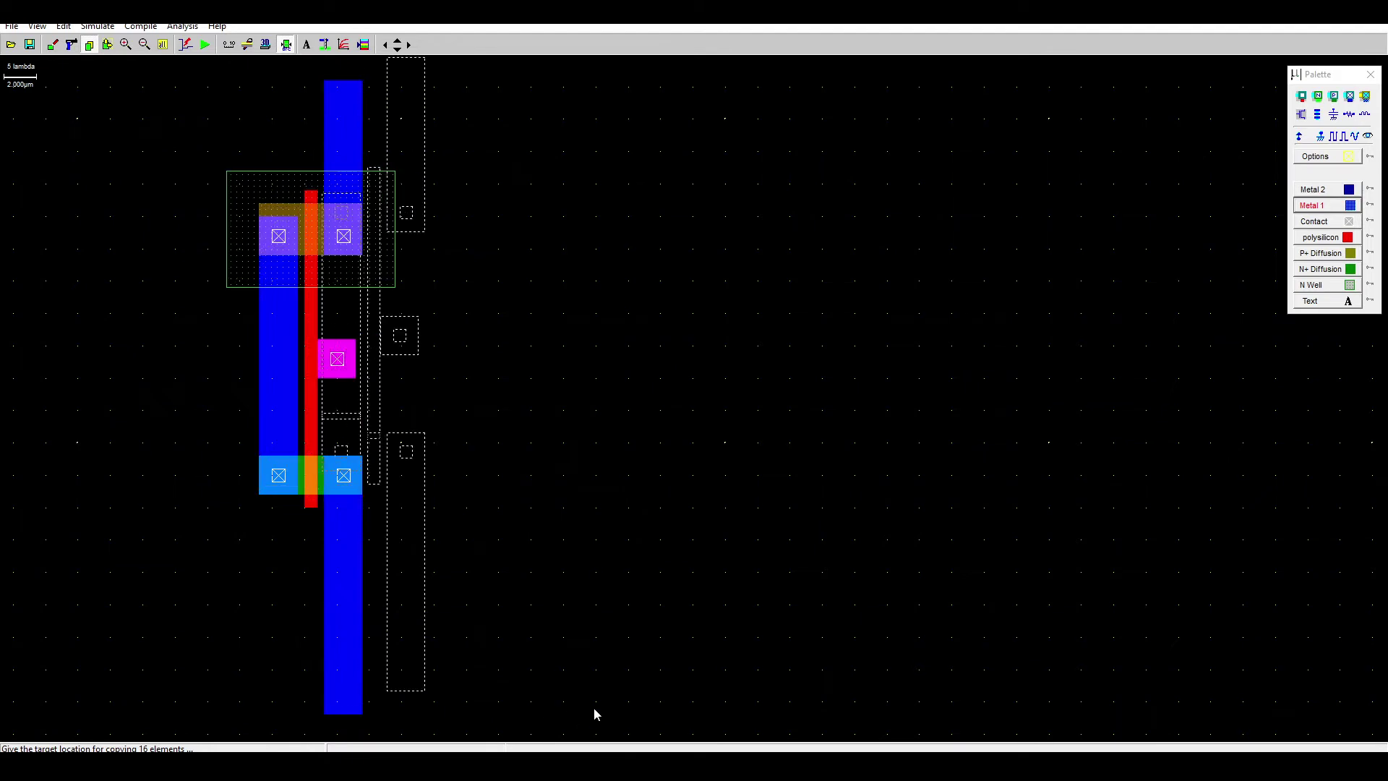
{"action": "left_click", "coordinate": [738, 738]}
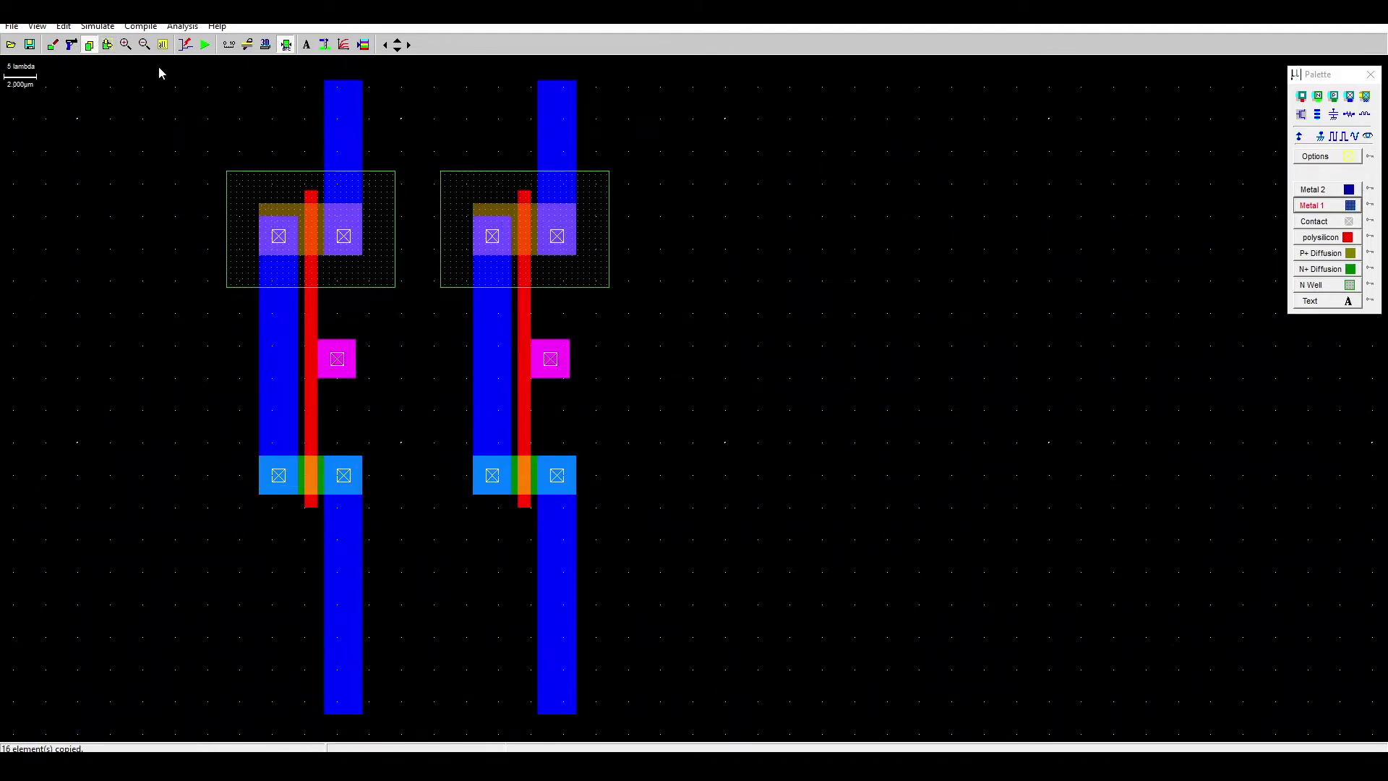
{"action": "left_click_drag", "start_coordinate": [141, 65], "coordinate": [726, 717]}
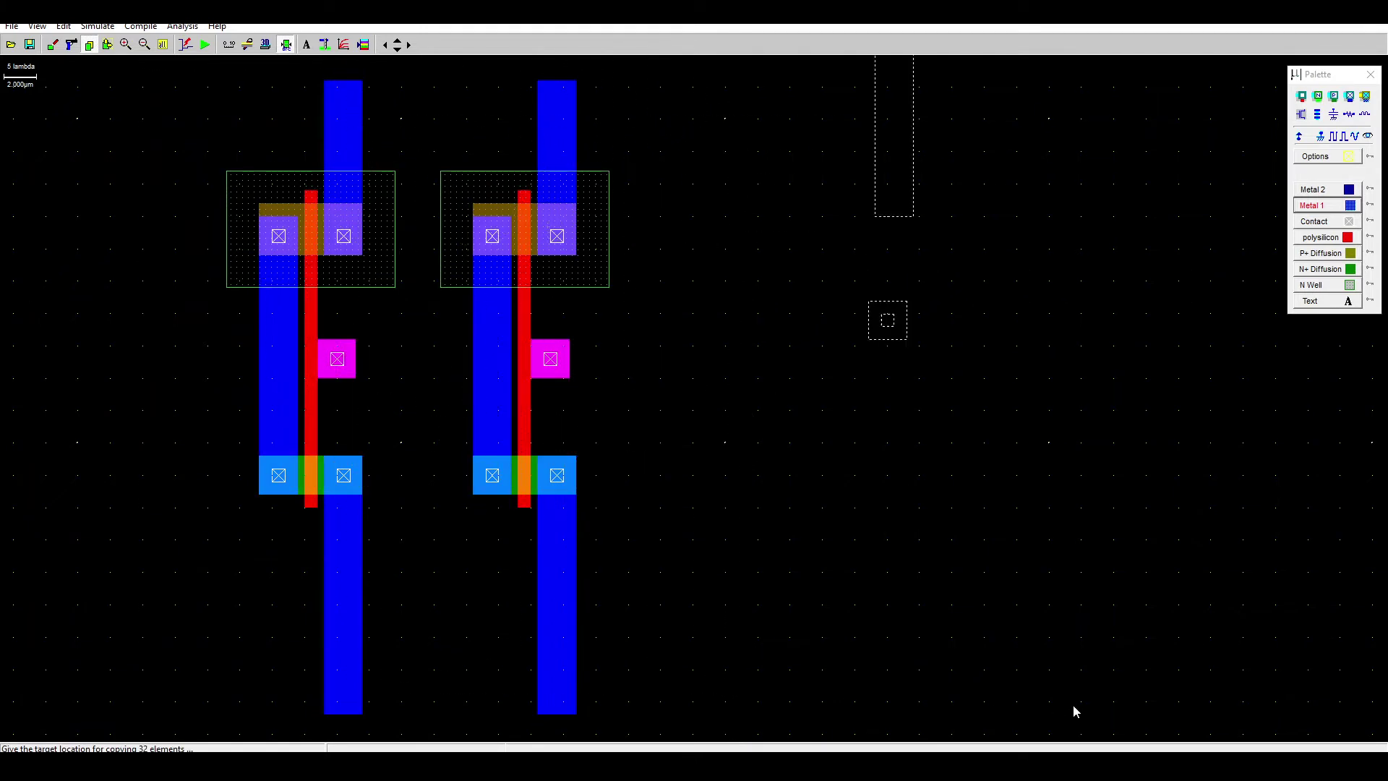
{"action": "left_click", "coordinate": [1153, 740]}
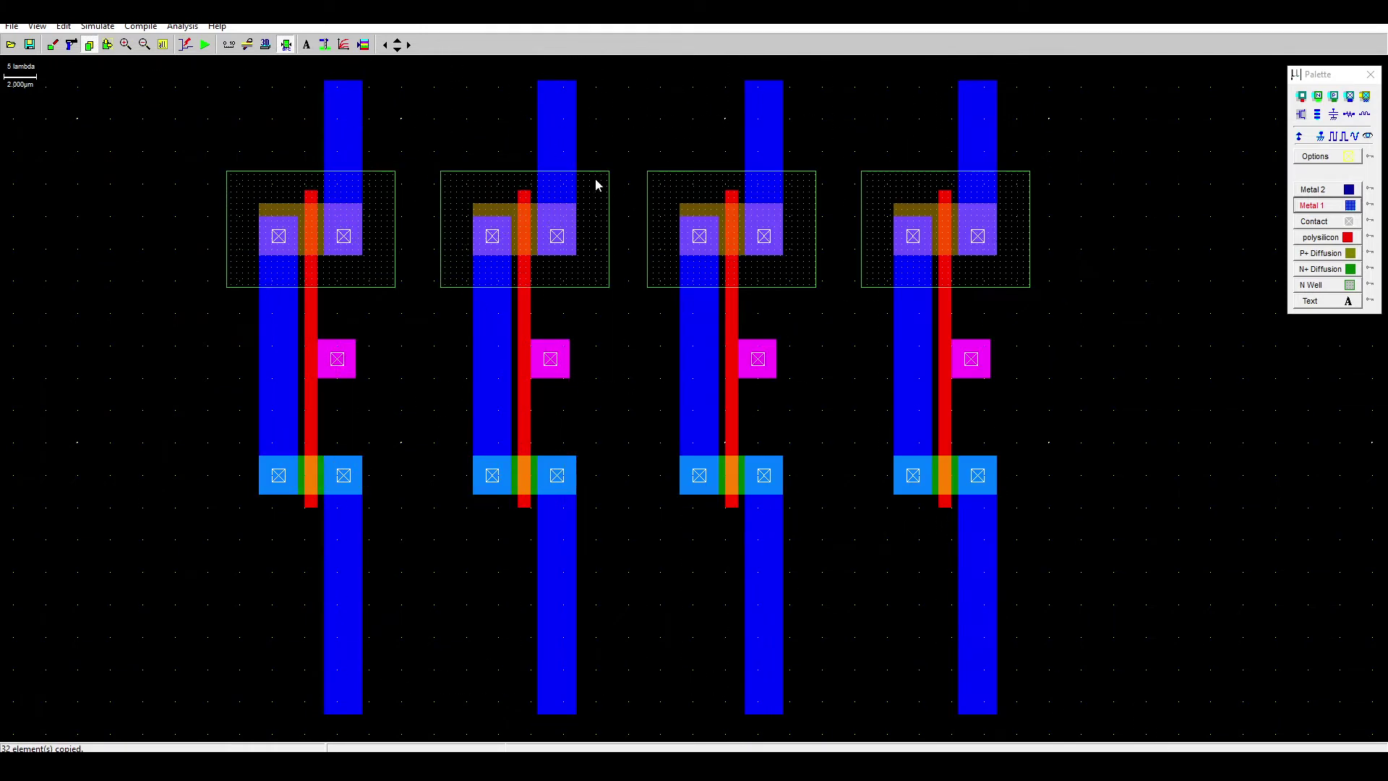
{"action": "left_click", "coordinate": [410, 45]}
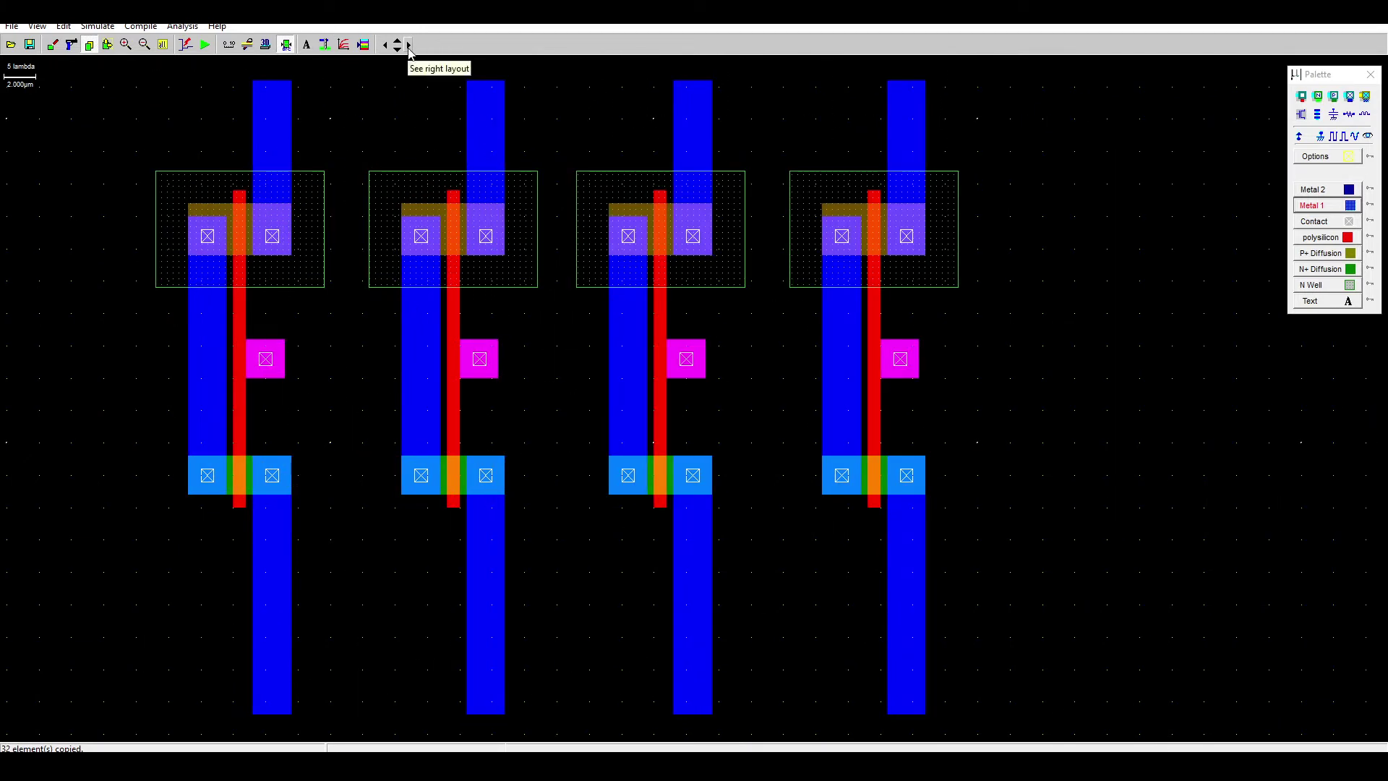
{"action": "left_click_drag", "start_coordinate": [770, 75], "coordinate": [1059, 720]}
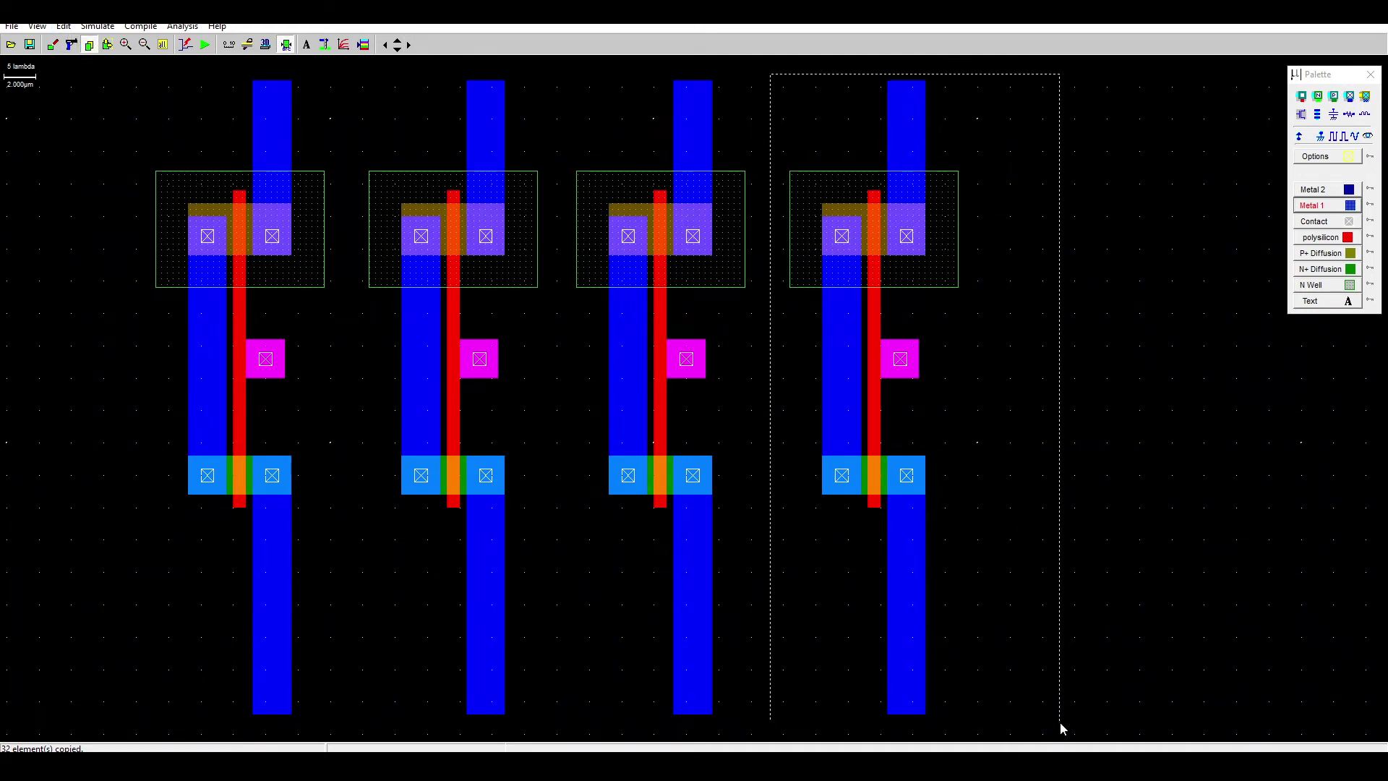
{"action": "left_click", "coordinate": [1278, 722]}
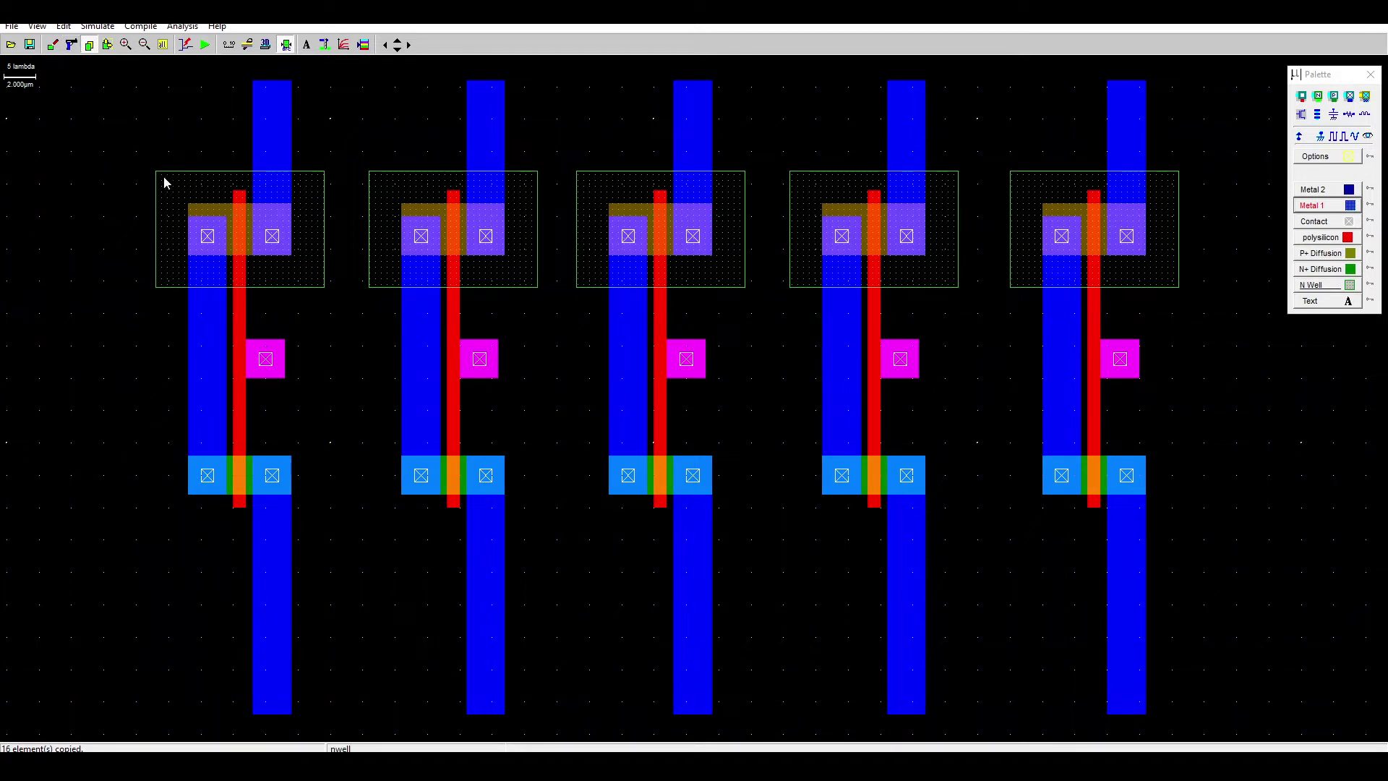
{"action": "left_click", "coordinate": [75, 45]}
Delete the N-wells of inverters 2 through 5.
{"action": "left_click", "coordinate": [370, 195]}
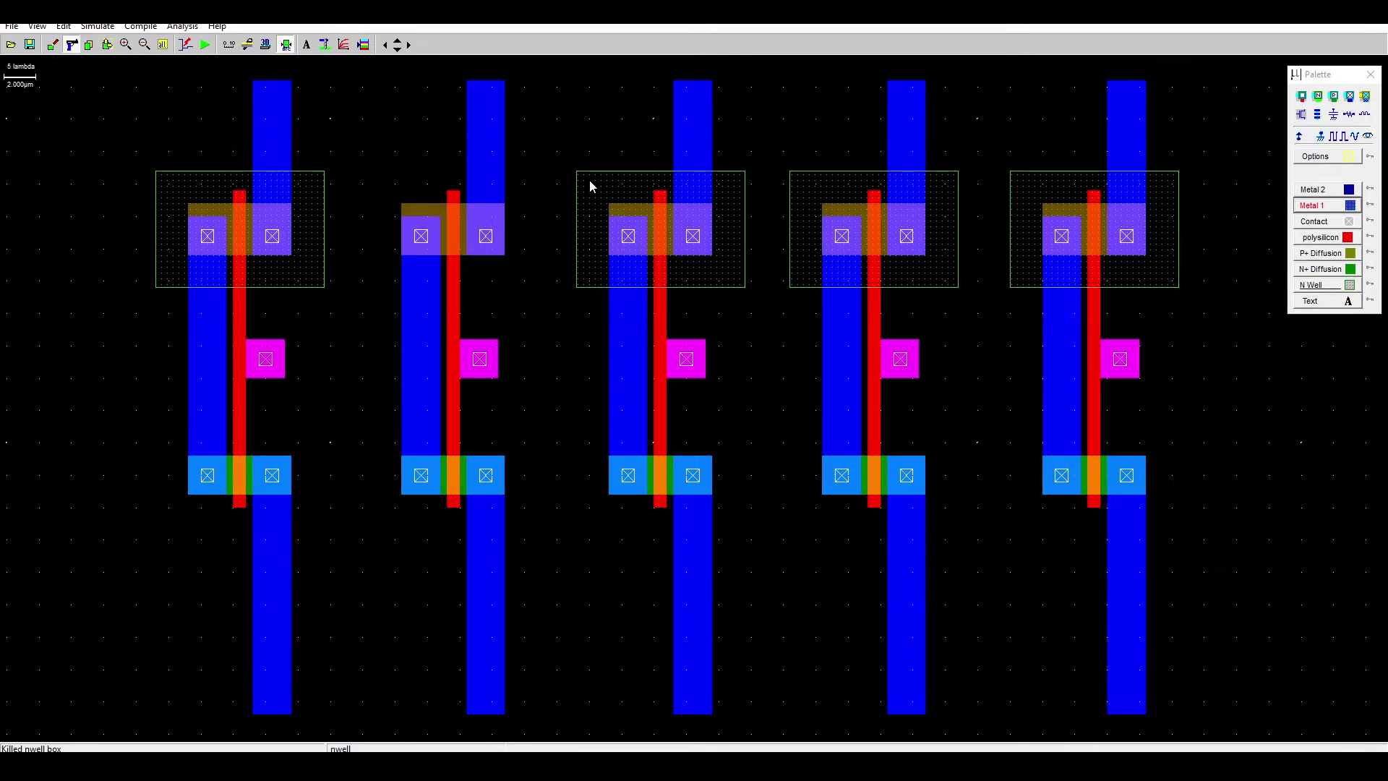
{"action": "left_click", "coordinate": [589, 185]}
{"action": "left_click", "coordinate": [808, 193]}
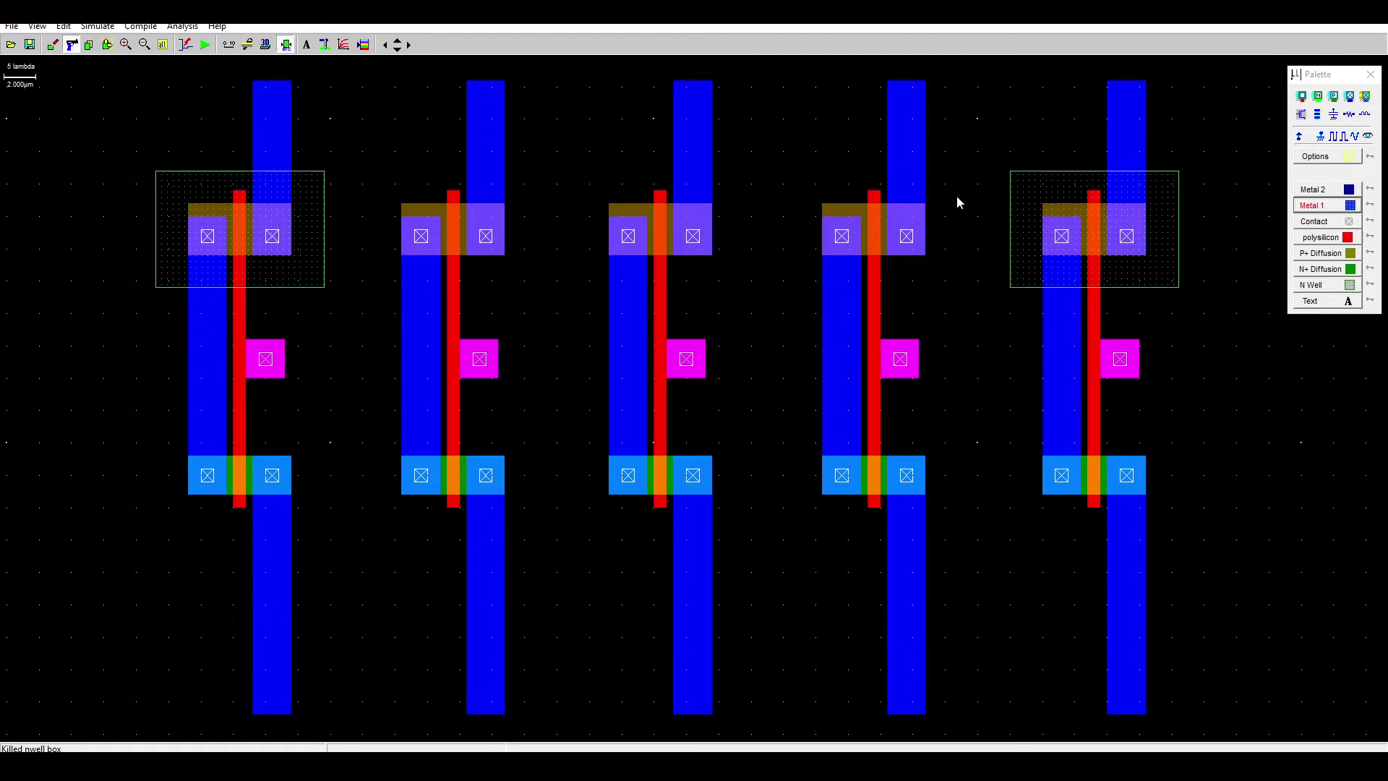
{"action": "left_click", "coordinate": [1047, 190]}
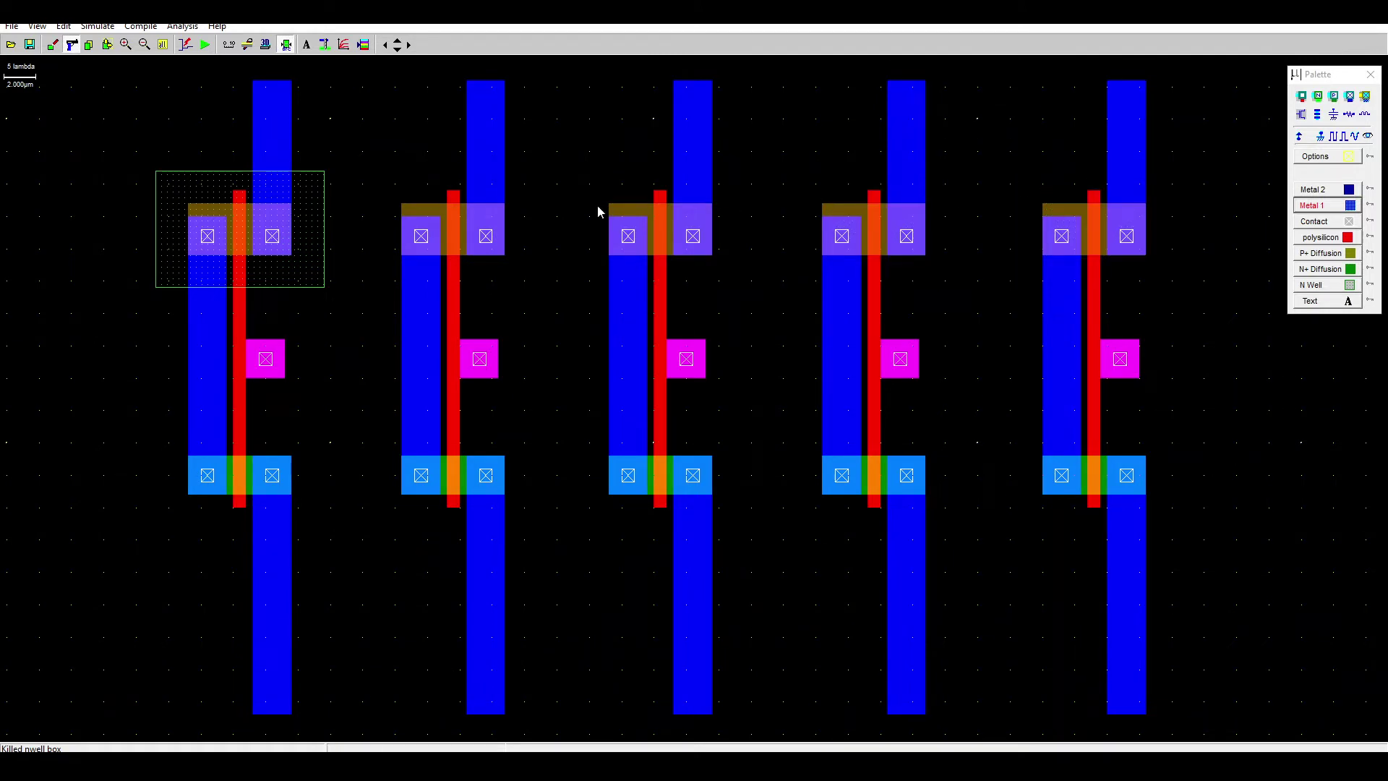
Stretch the first N-well to 64.4 × 7.2 µm across all five inverters and pass DRC.
{"action": "left_click", "coordinate": [108, 46]}
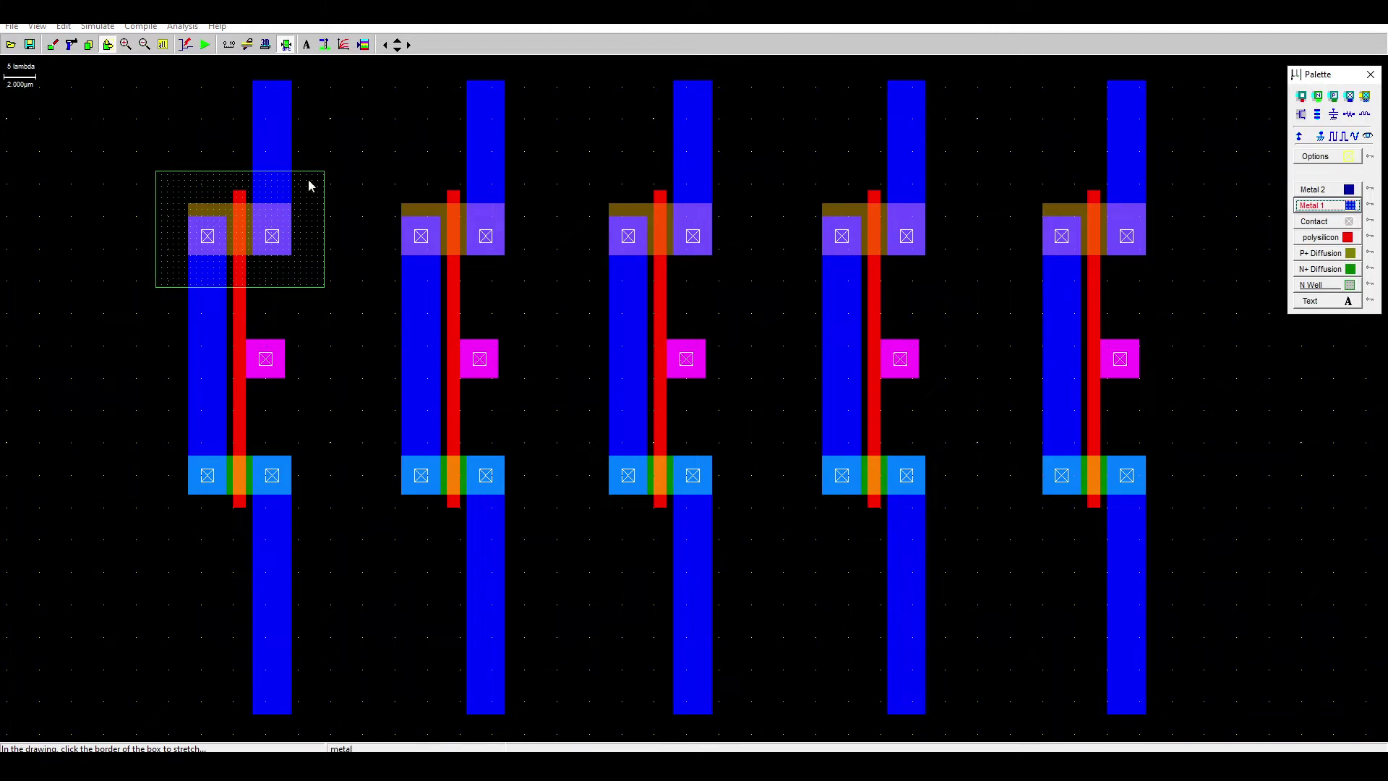
{"action": "left_click", "coordinate": [325, 232]}
{"action": "left_click_drag", "start_coordinate": [519, 234], "coordinate": [1205, 250]}
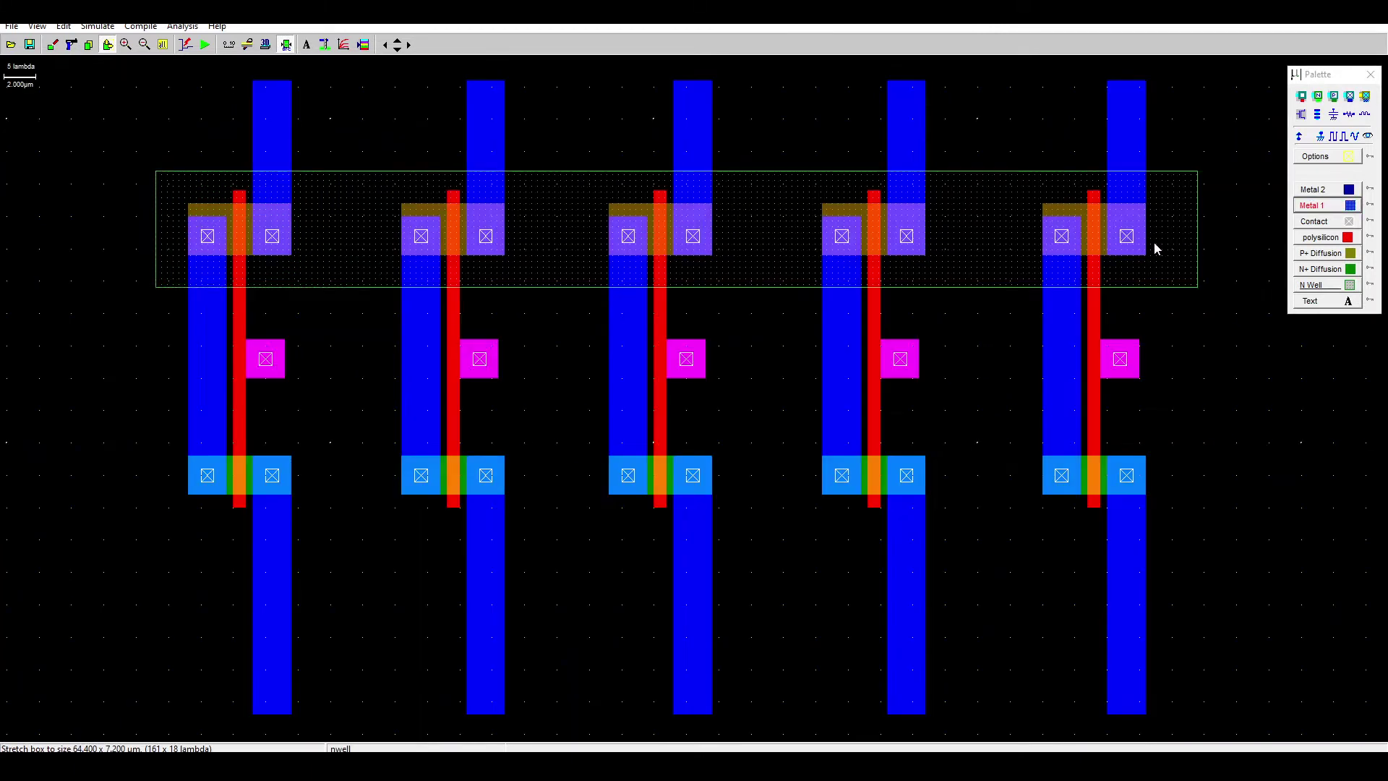
{"action": "left_click", "coordinate": [286, 45]}
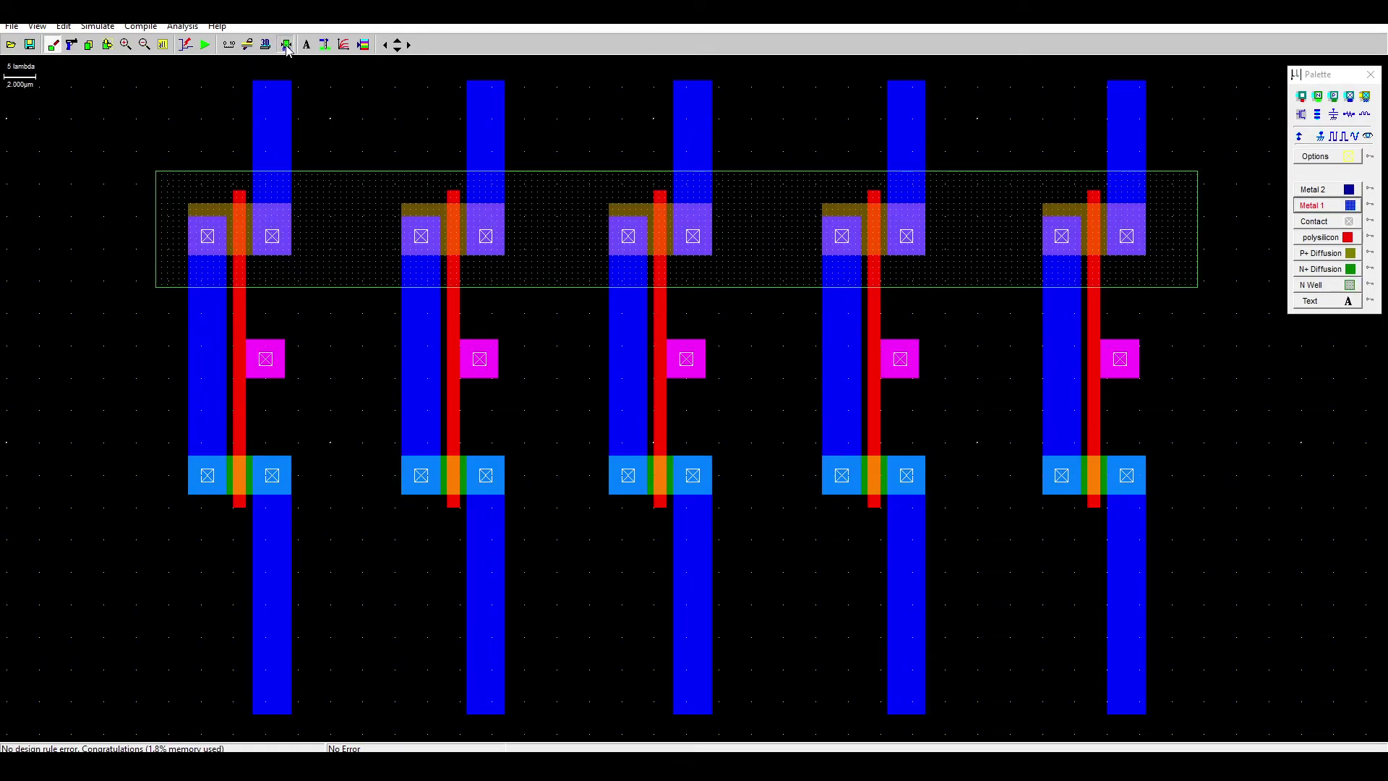
{"action": "left_click", "coordinate": [286, 45]}
{"action": "left_click", "coordinate": [1314, 205]}
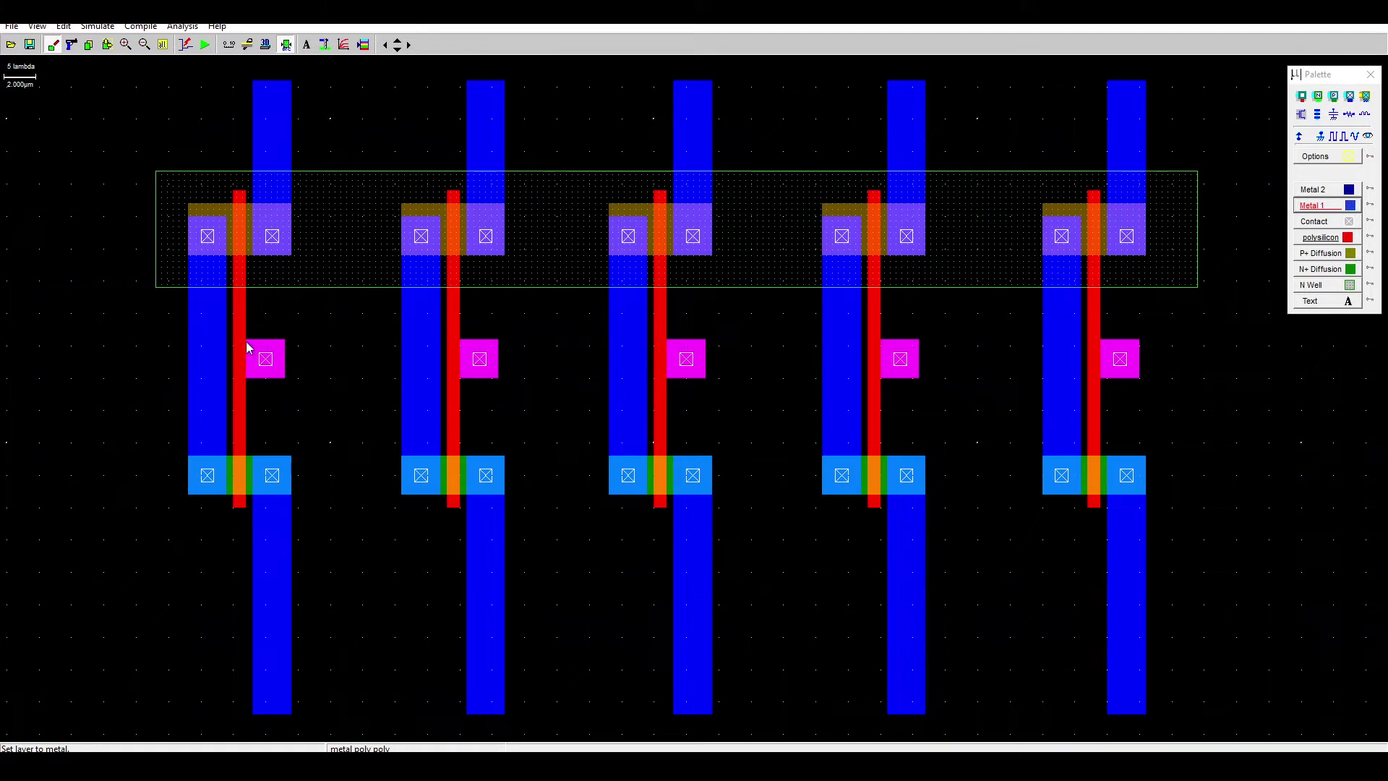
Draw Metal 1 strips linking each output to the next gate contact, plus a left input lead.
{"action": "left_click_drag", "start_coordinate": [248, 344], "coordinate": [1287, 378]}
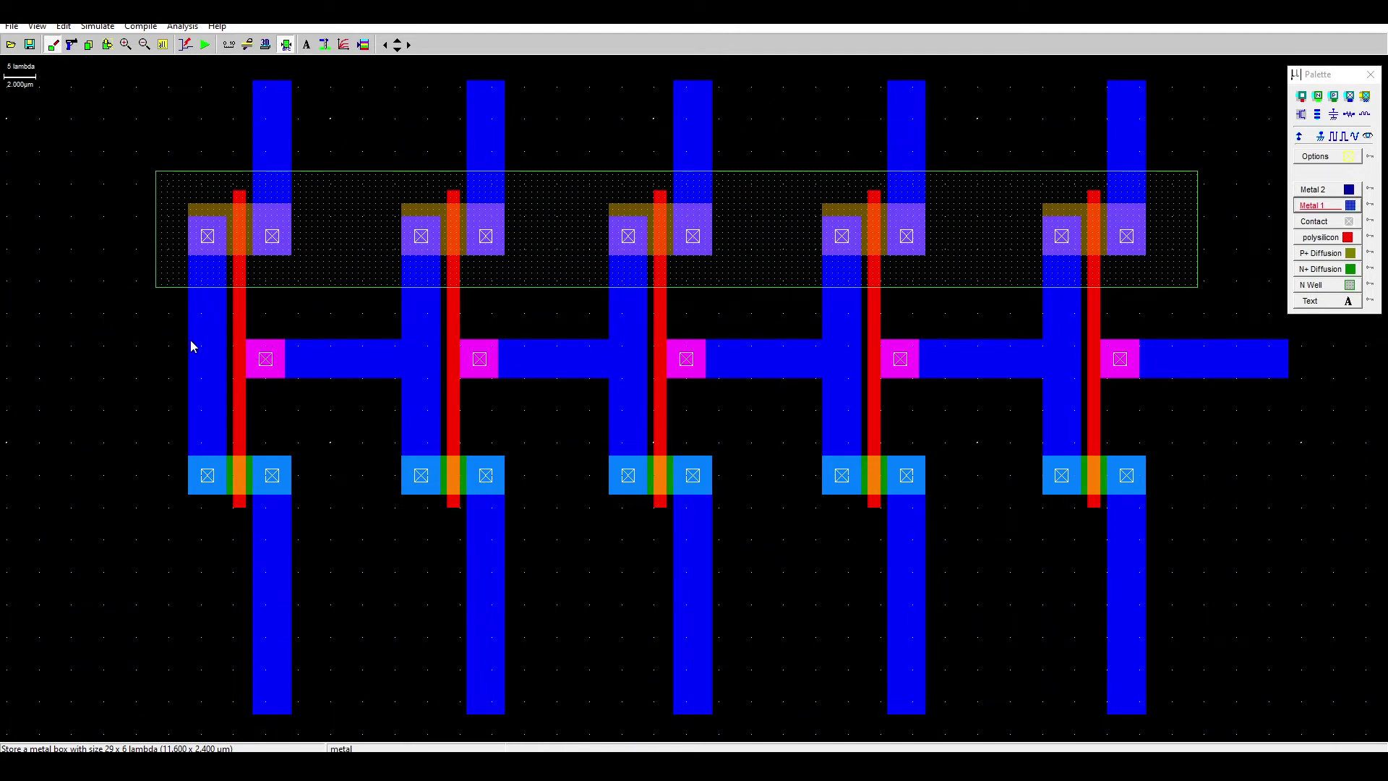
{"action": "left_click_drag", "start_coordinate": [189, 341], "coordinate": [72, 377]}
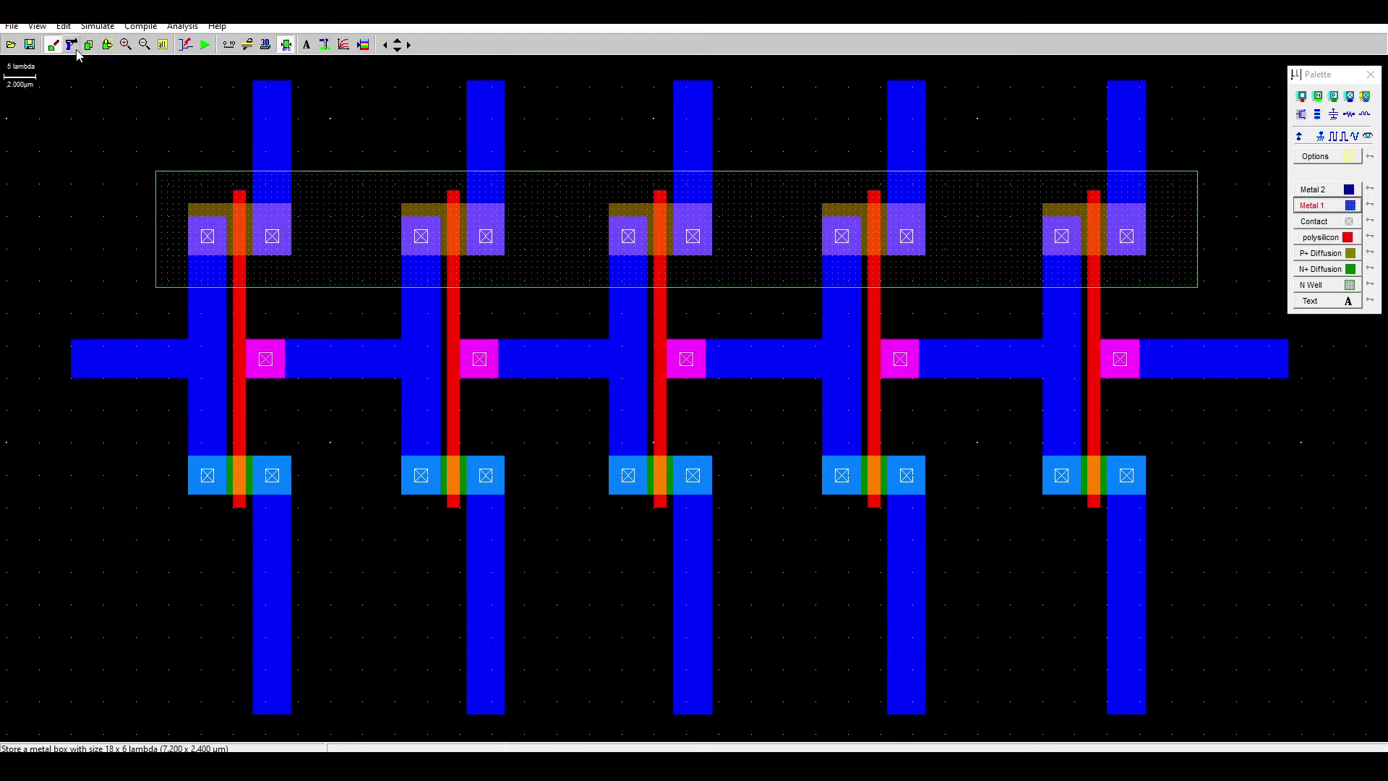
{"action": "left_click", "coordinate": [107, 44]}
{"action": "left_click", "coordinate": [751, 341]}
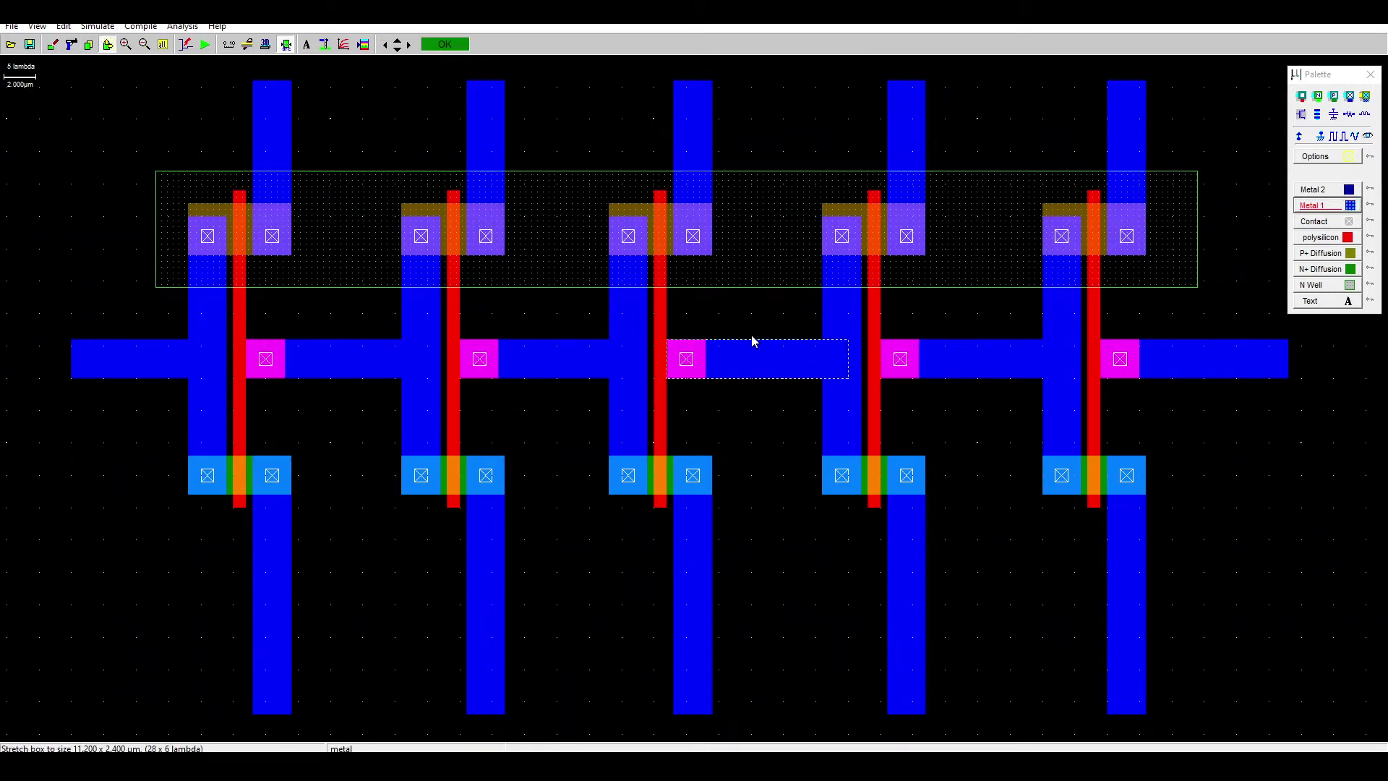
{"action": "left_click", "coordinate": [744, 331]}
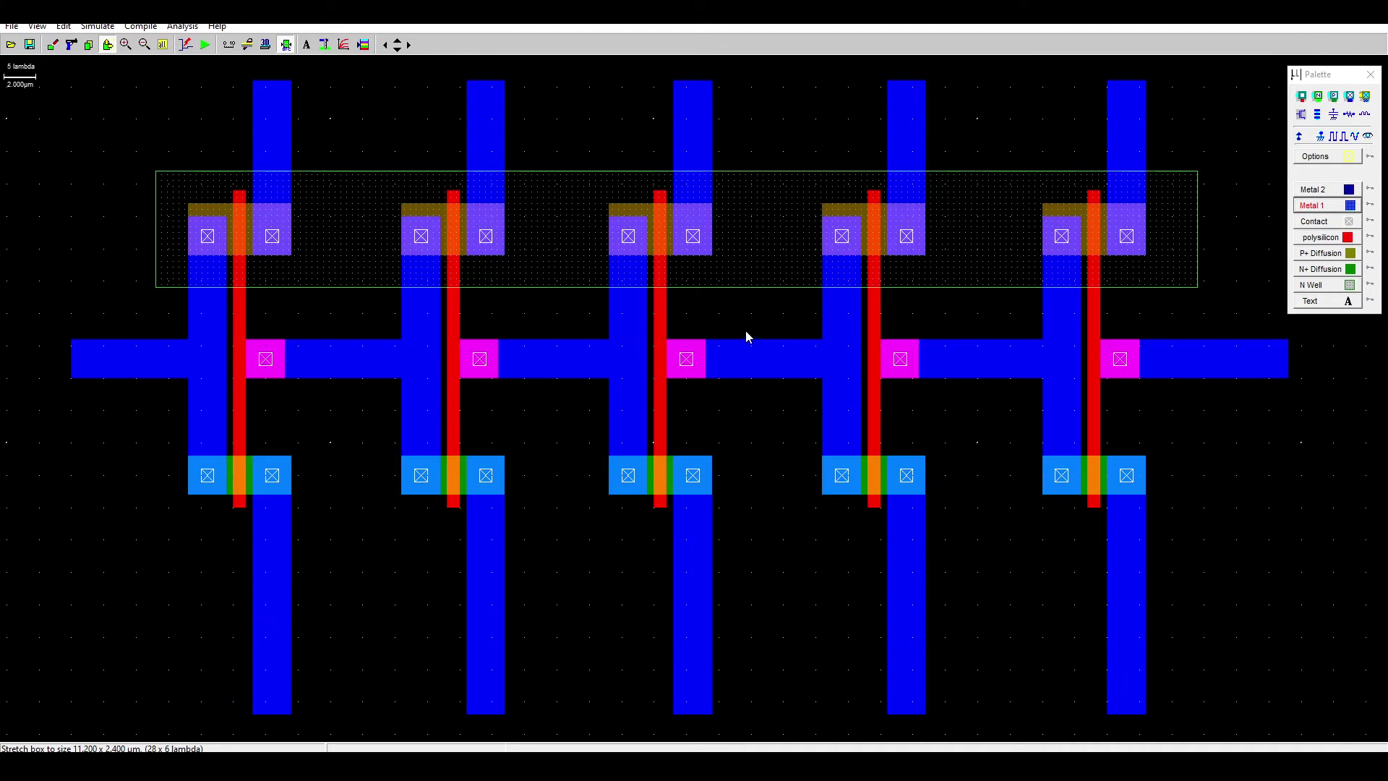
{"action": "left_click", "coordinate": [147, 46]}
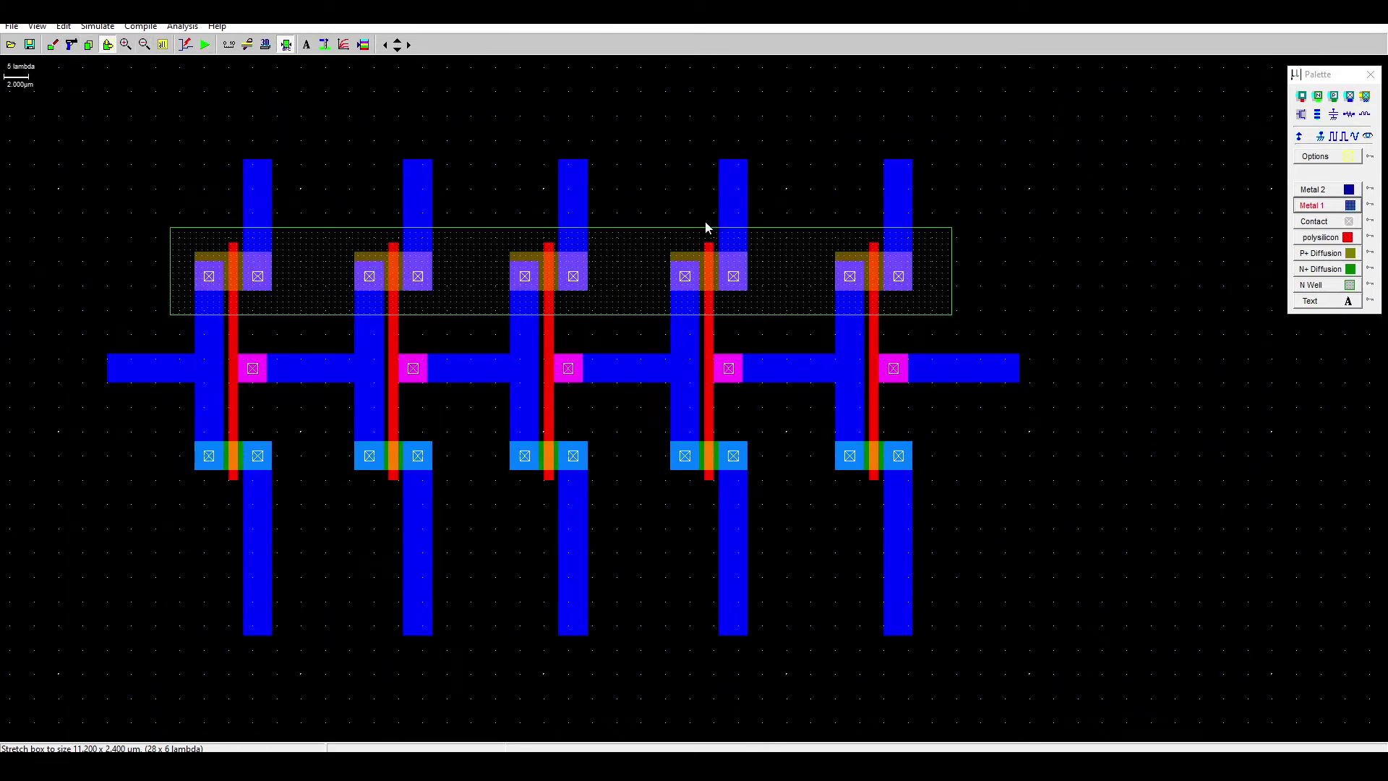
Draw vertical Metal 1 legs down from the right end and the left input lead.
{"action": "left_click", "coordinate": [1335, 205]}
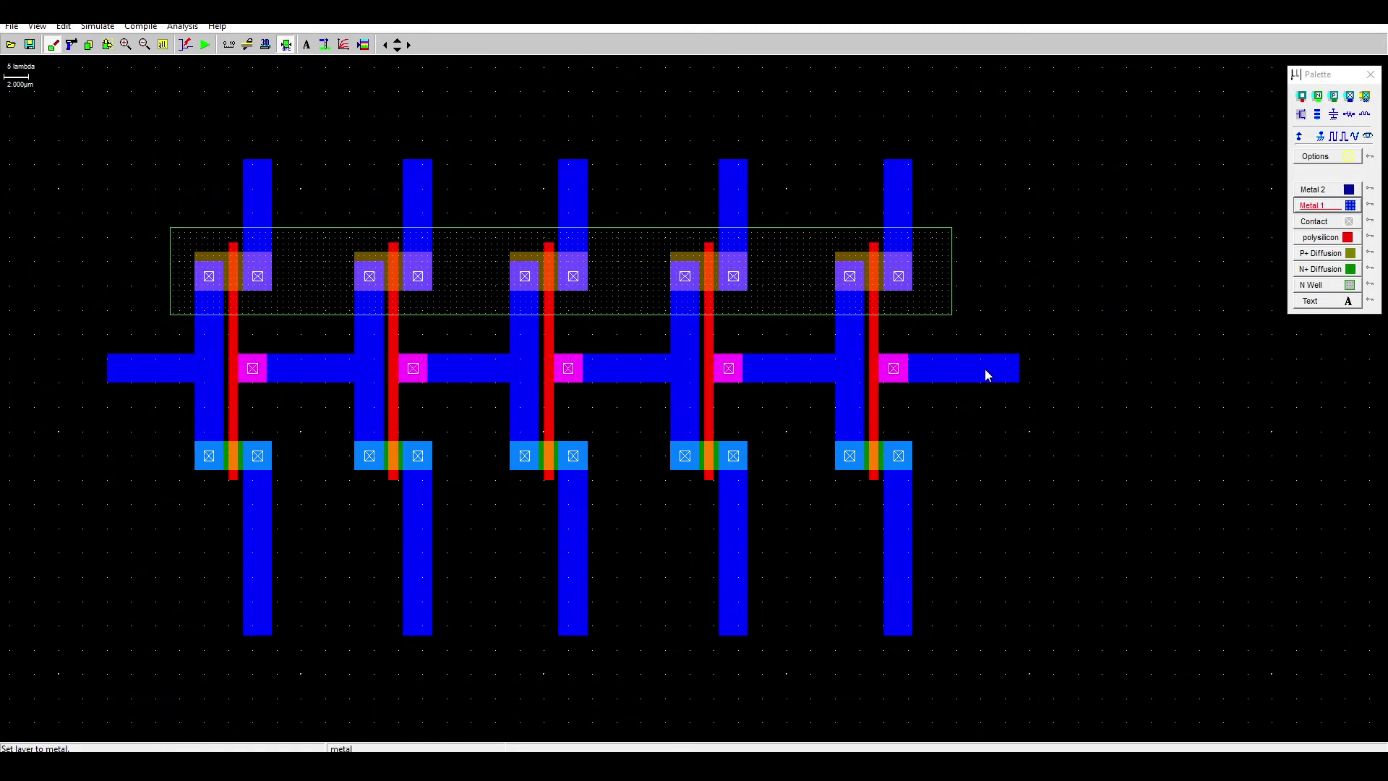
{"action": "left_click_drag", "start_coordinate": [986, 354], "coordinate": [1021, 535]}
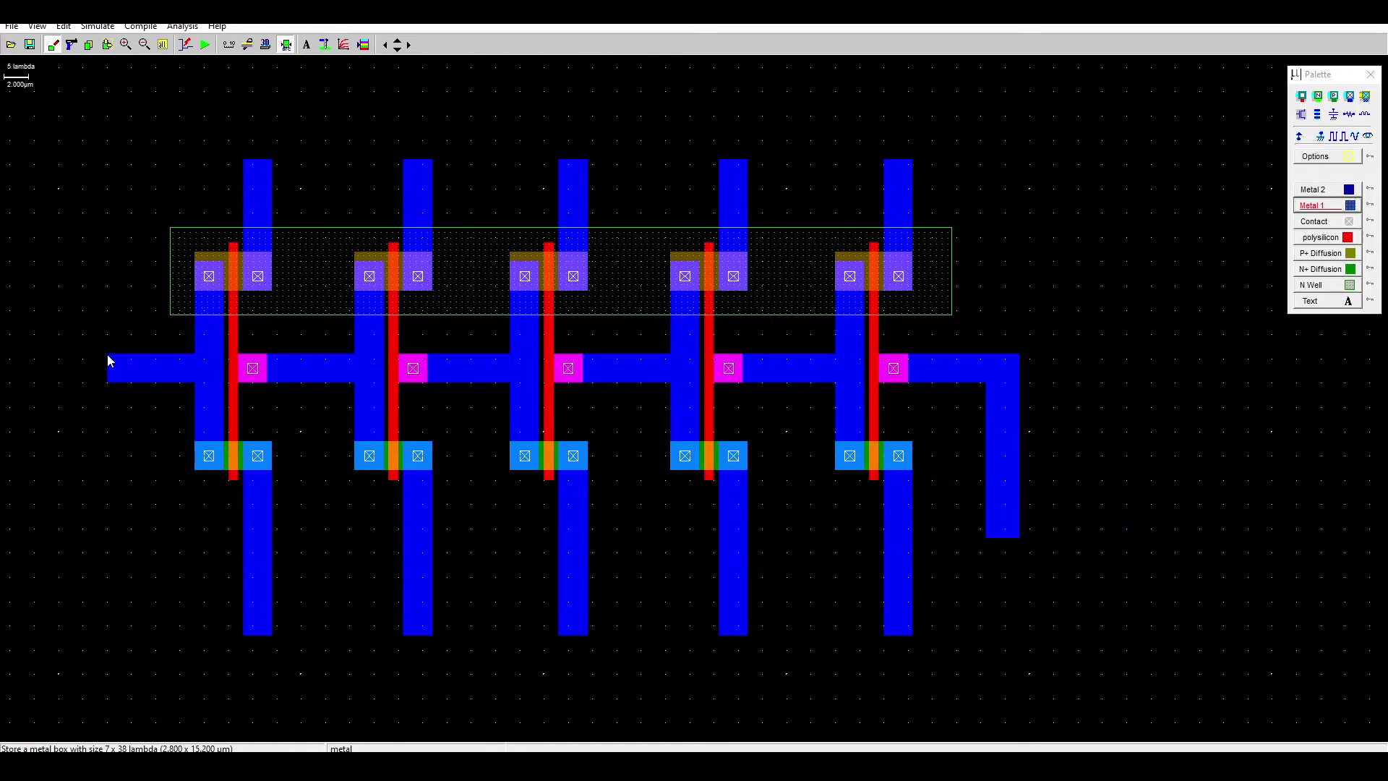
{"action": "left_click_drag", "start_coordinate": [108, 360], "coordinate": [141, 541]}
{"action": "left_click", "coordinate": [142, 536]}
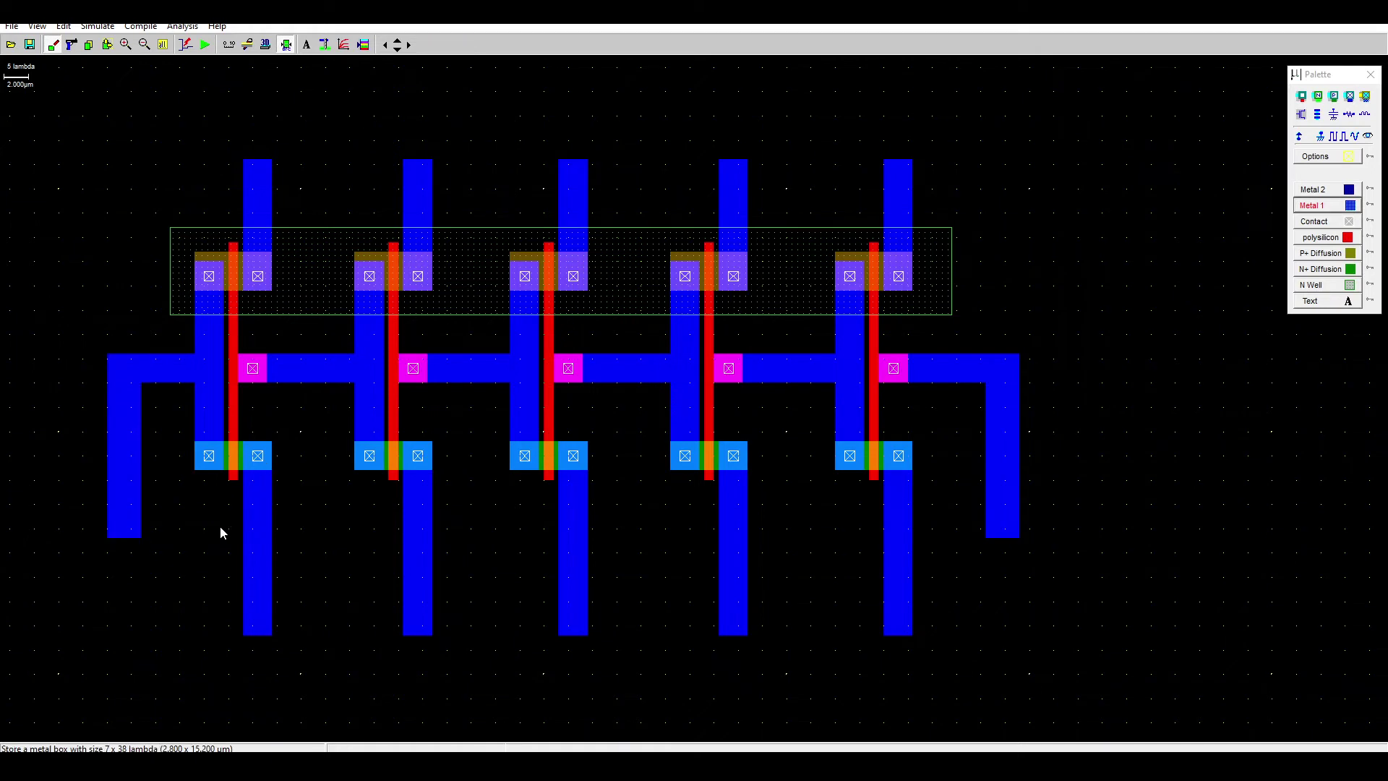
{"action": "key", "text": "2"}
Draw a 75.2 × 2.8 µm Metal 2 bar joining both legs to close the feedback loop.
{"action": "left_click", "coordinate": [1330, 205]}
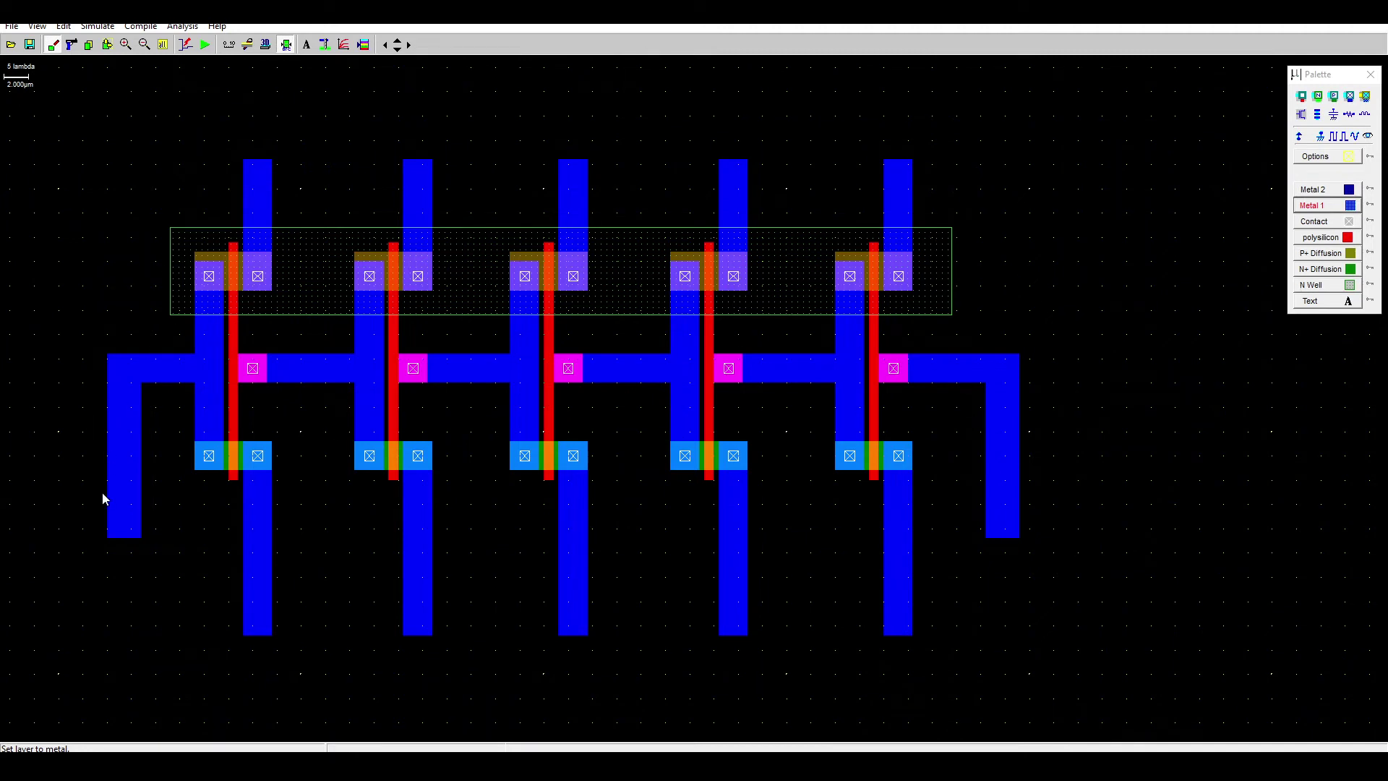
{"action": "left_click", "coordinate": [1326, 190]}
{"action": "left_click_drag", "start_coordinate": [107, 503], "coordinate": [1019, 538]}
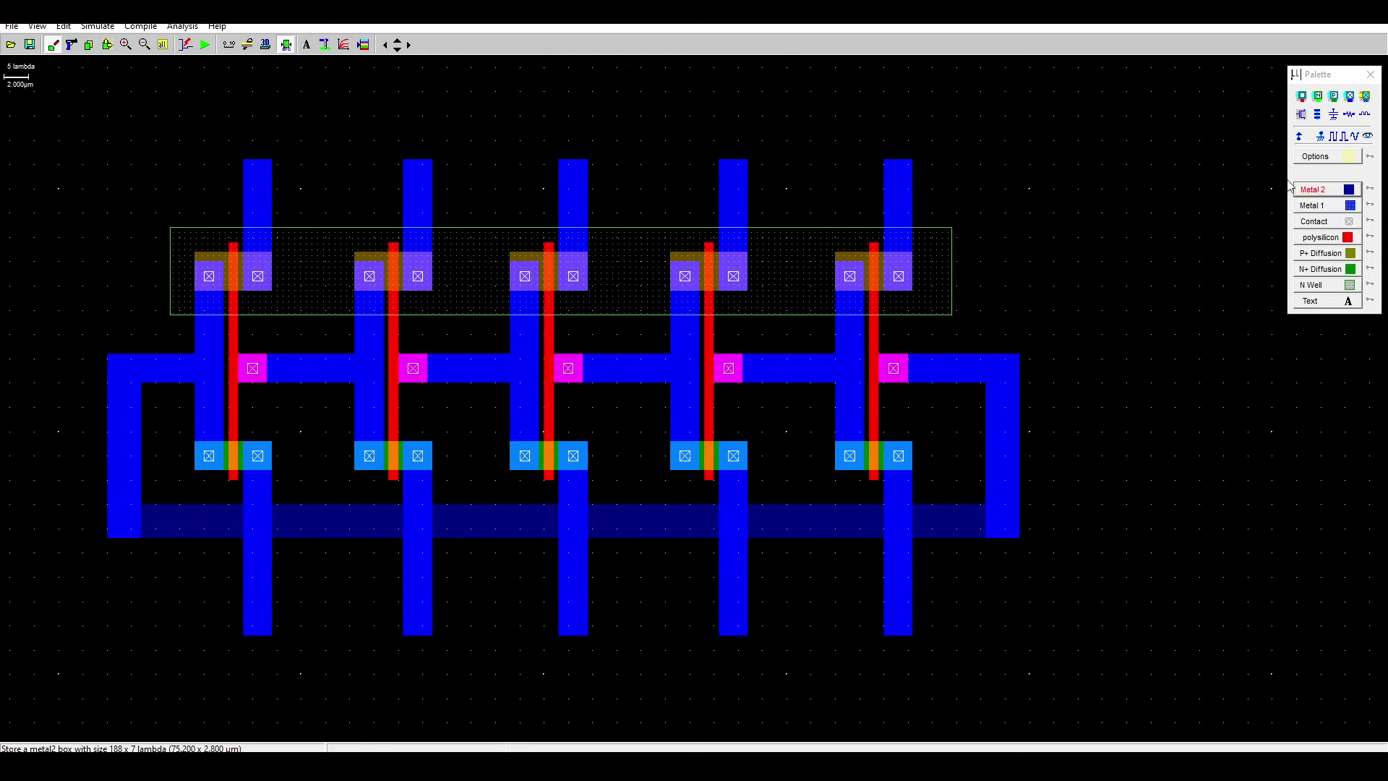
Place metal-to-metal2 contacts at the right and left ends of the Metal 2 bar, then reselect Metal 1.
{"action": "left_click", "coordinate": [1365, 97]}
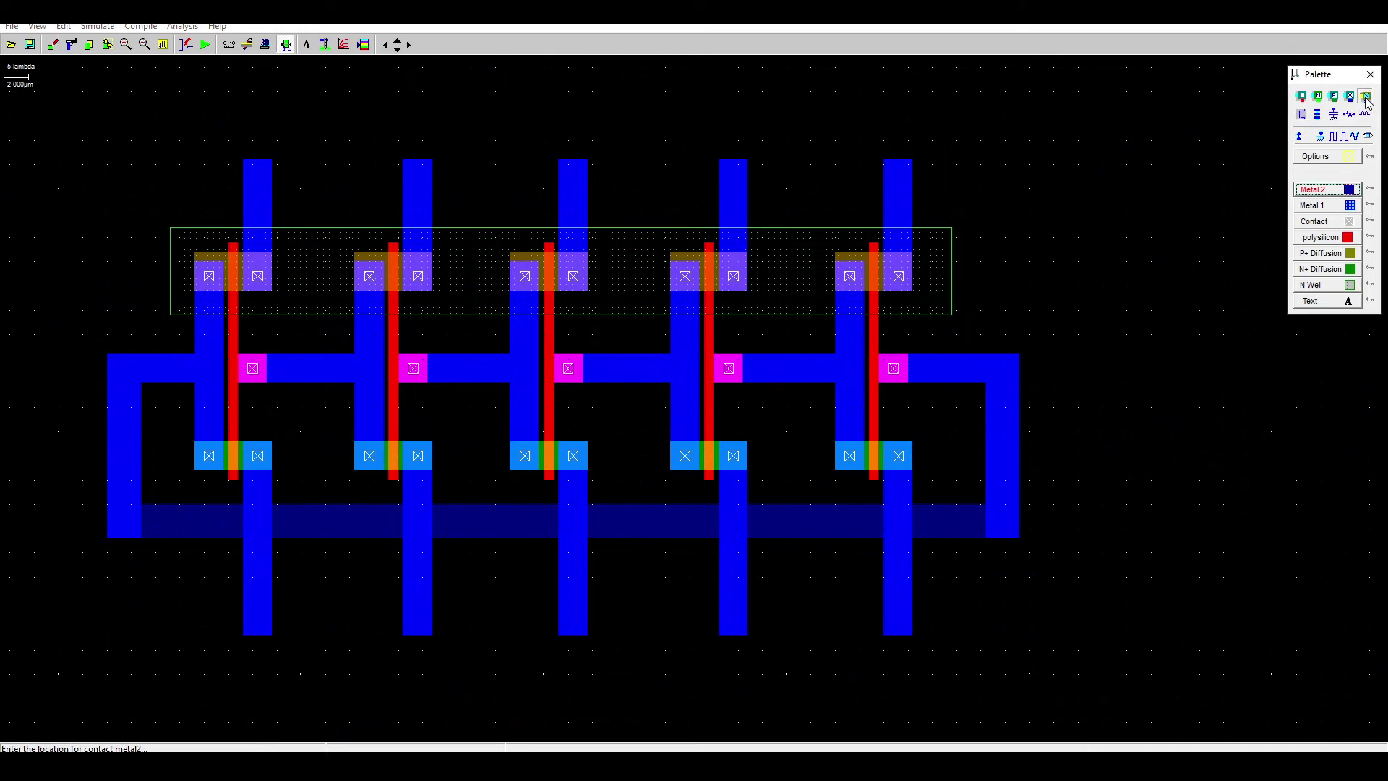
{"action": "left_click", "coordinate": [1003, 522]}
{"action": "left_click", "coordinate": [1365, 97]}
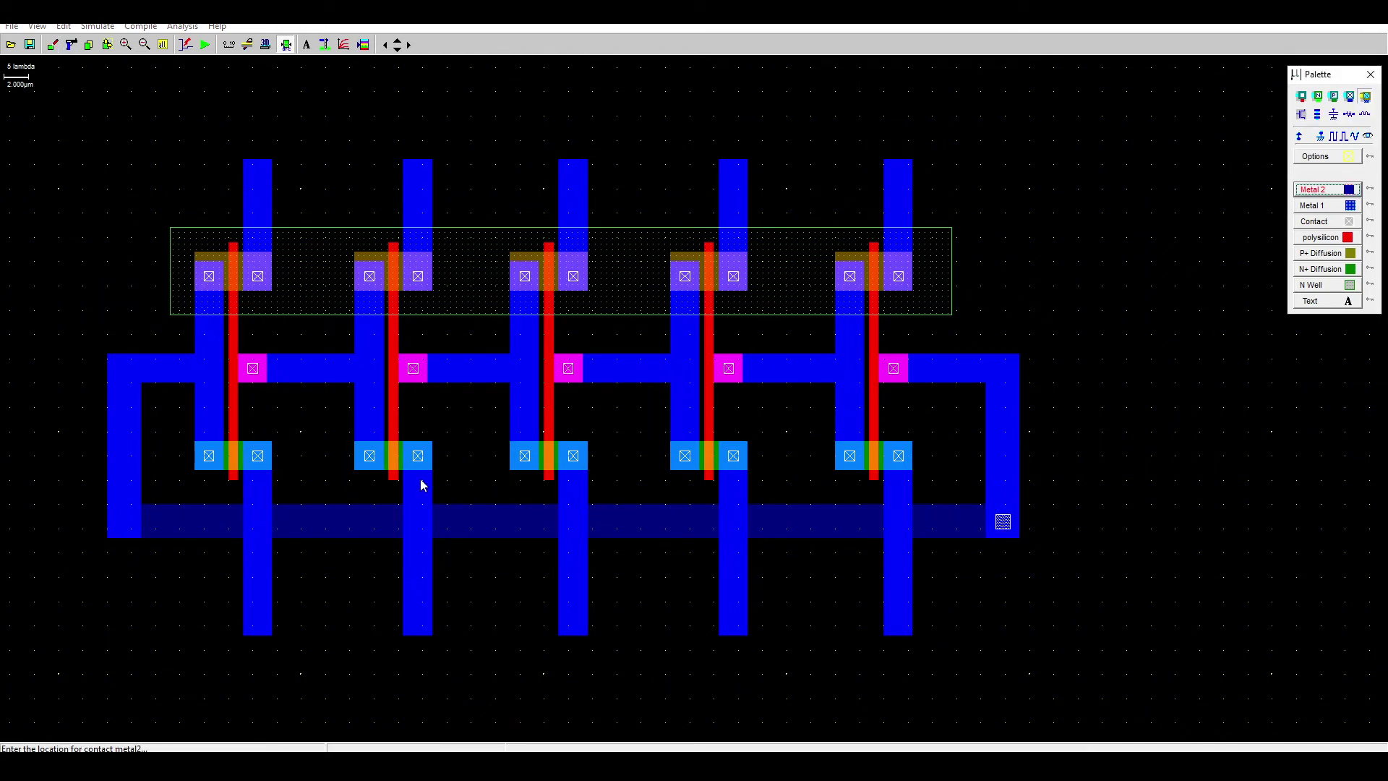
{"action": "left_click", "coordinate": [125, 522]}
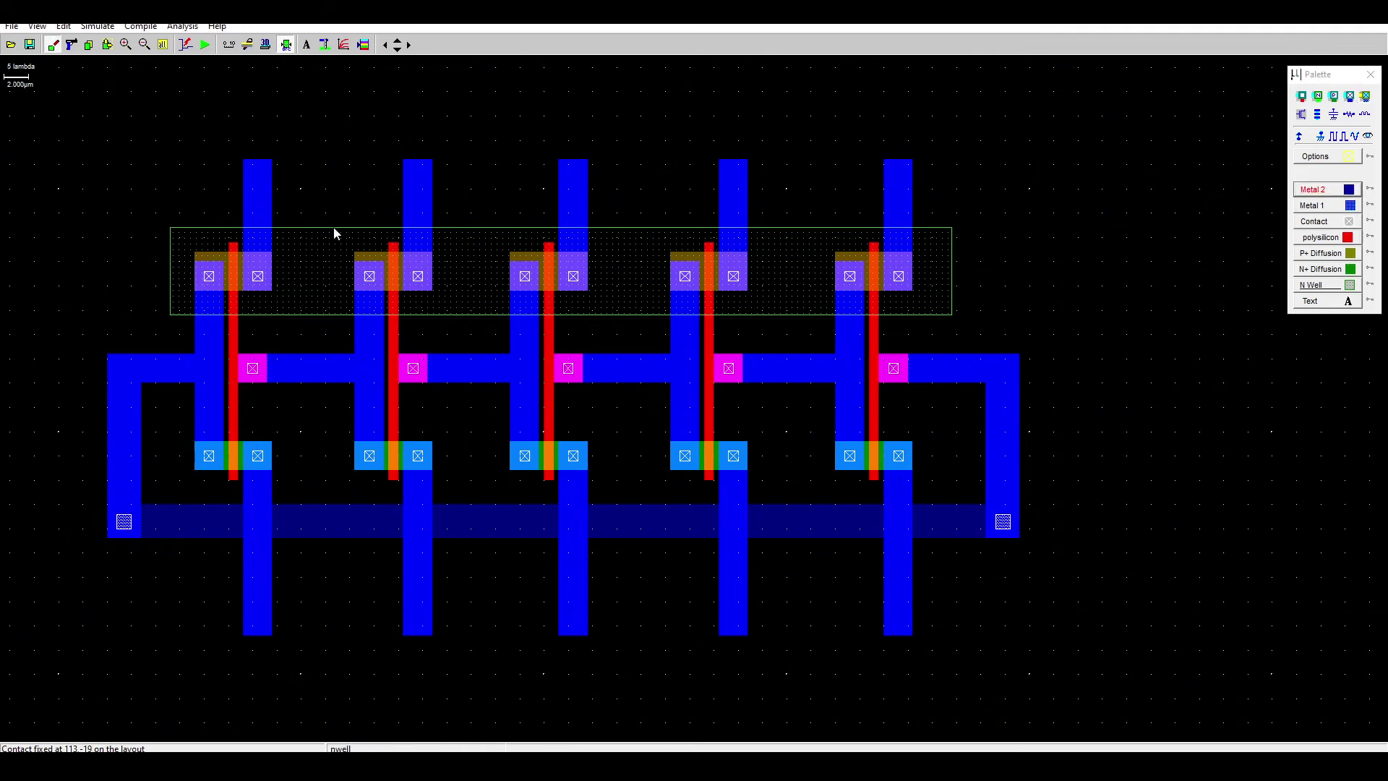
{"action": "left_click", "coordinate": [1332, 206]}
Draw metal rails across the top and bottom, and assign a Vdd+ supply to the top rail.
{"action": "left_click_drag", "start_coordinate": [214, 154], "coordinate": [956, 183]}
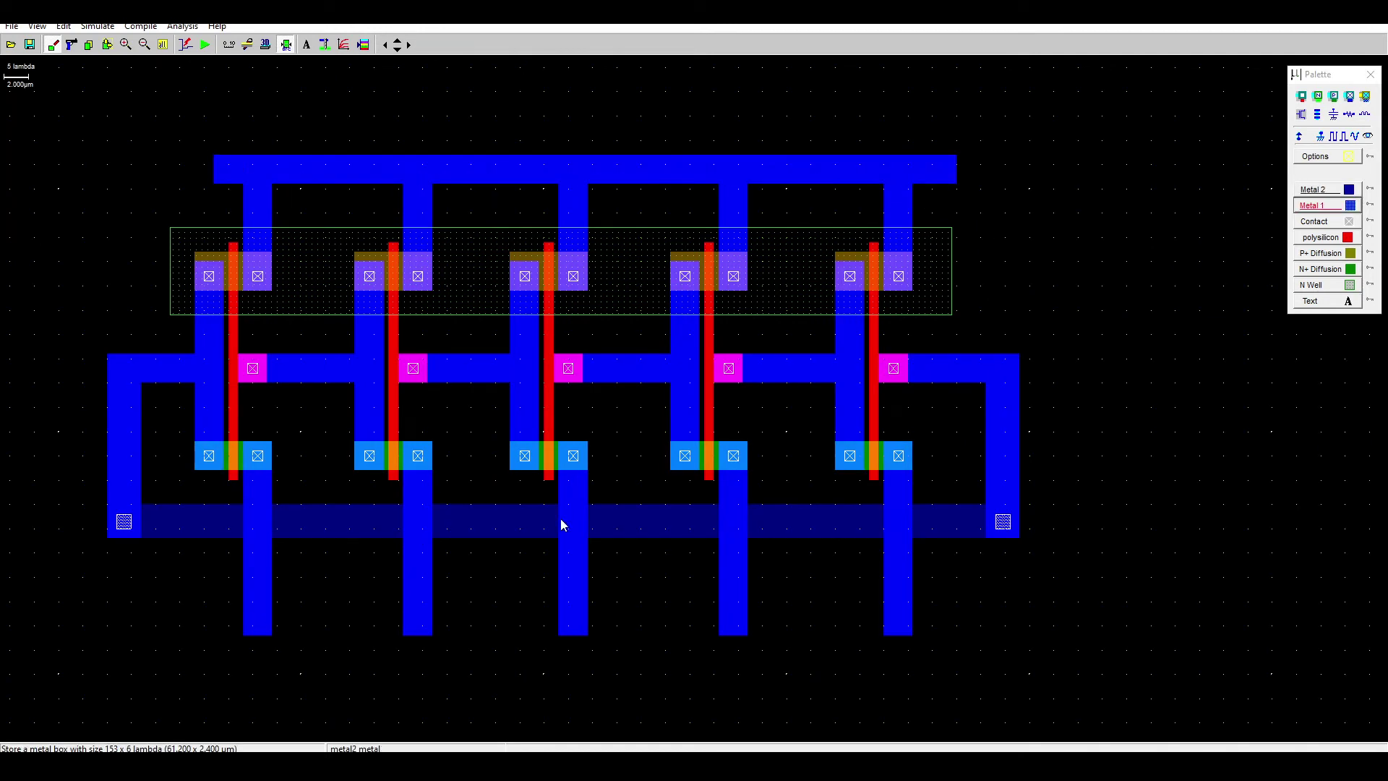
{"action": "left_click_drag", "start_coordinate": [224, 612], "coordinate": [956, 642]}
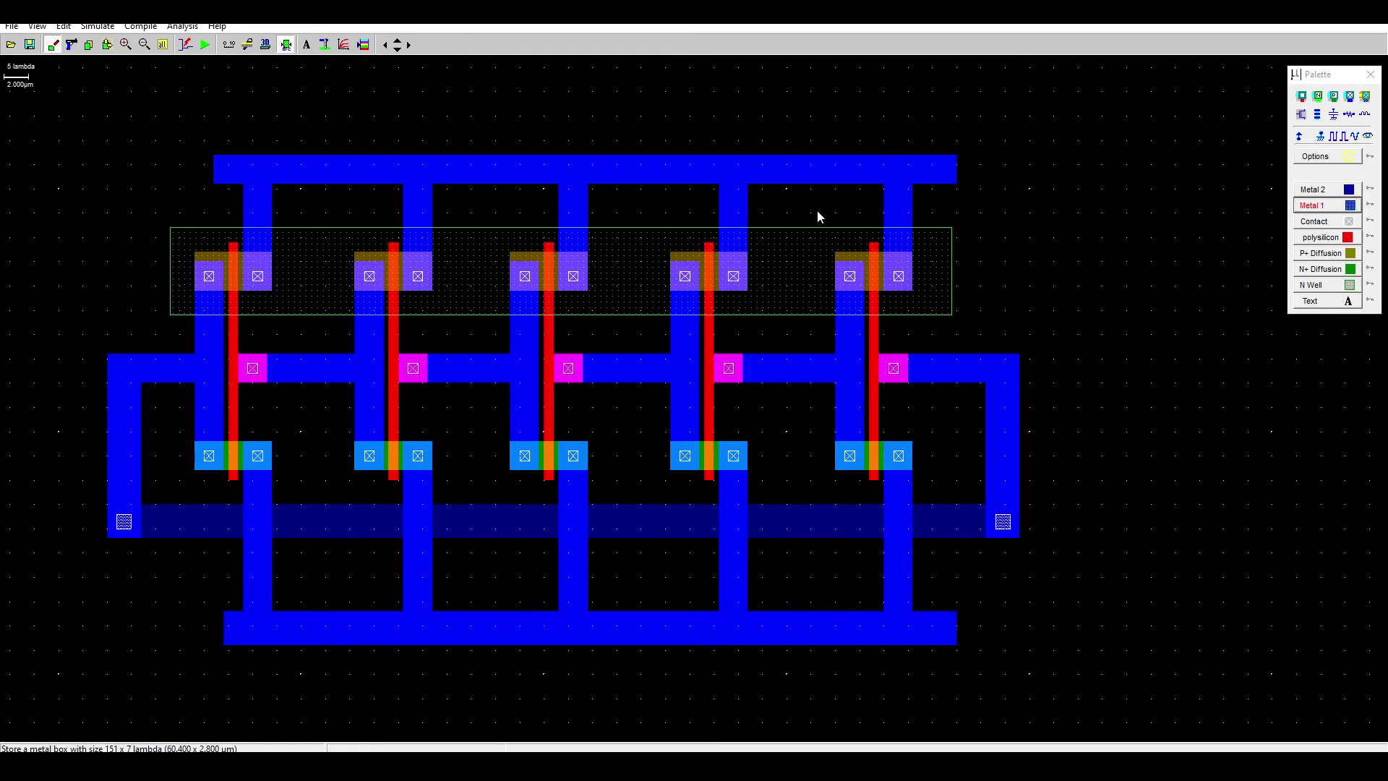
{"action": "left_click", "coordinate": [1299, 137]}
{"action": "left_click", "coordinate": [938, 172]}
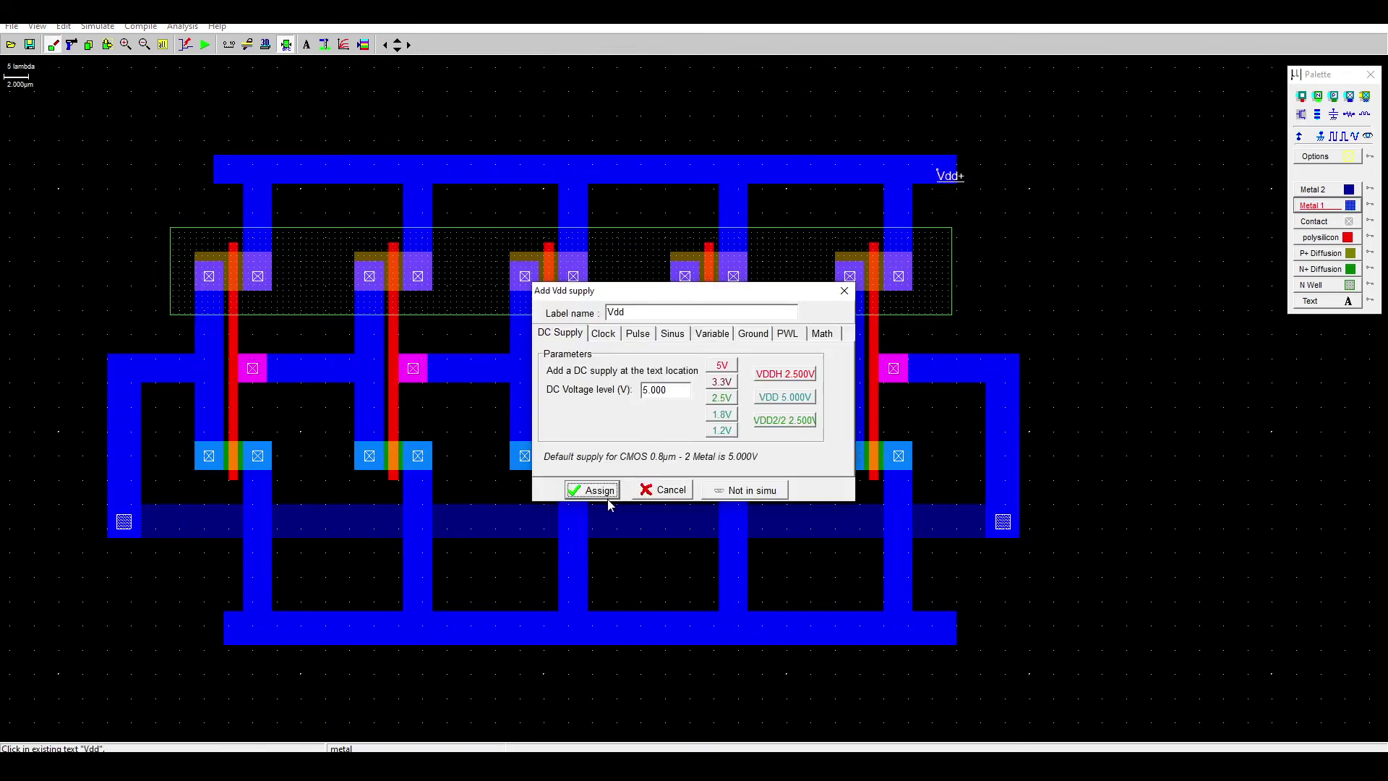
{"action": "left_click", "coordinate": [606, 493]}
Add a second Vdd+ label on the N well and a Vss- label on the bottom rail.
{"action": "left_click", "coordinate": [1301, 139]}
{"action": "left_click", "coordinate": [935, 251]}
{"action": "left_click", "coordinate": [598, 491]}
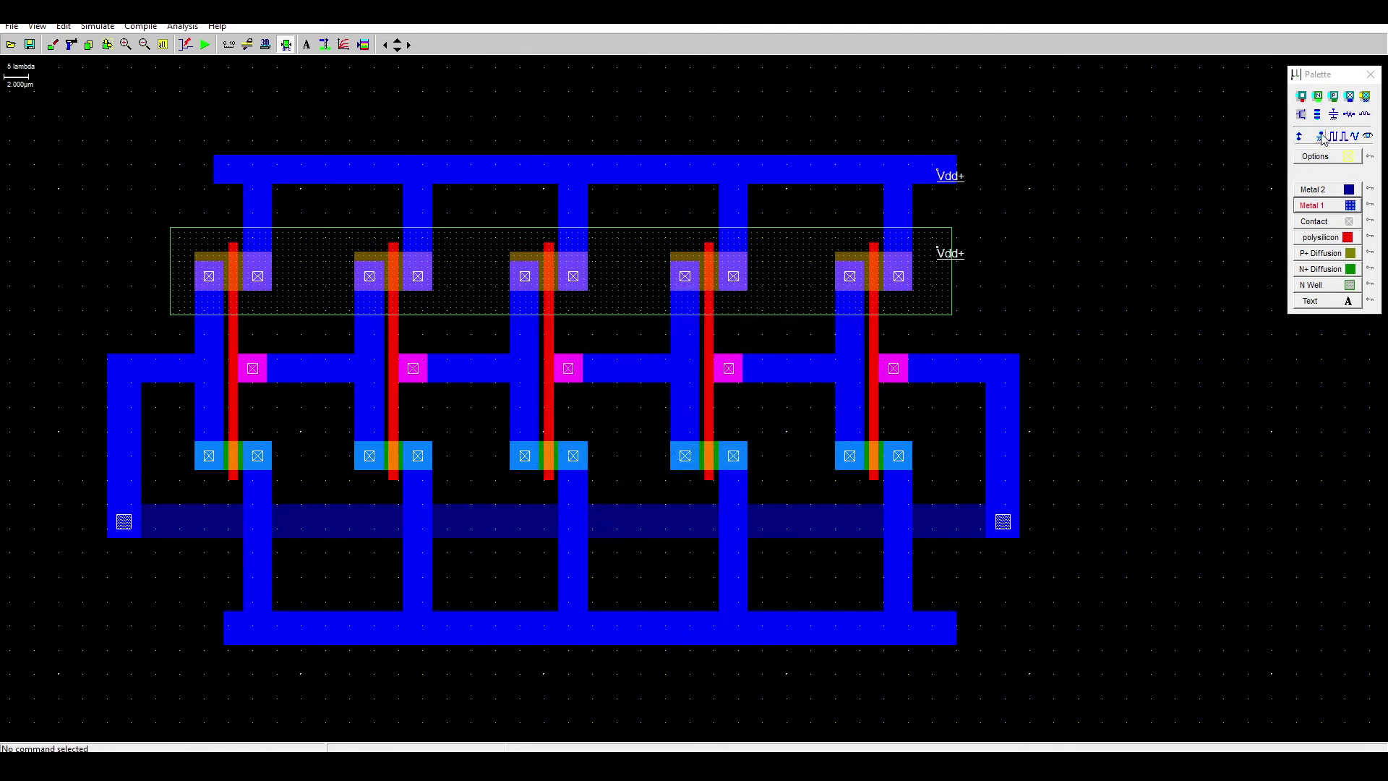
{"action": "left_click", "coordinate": [1322, 138]}
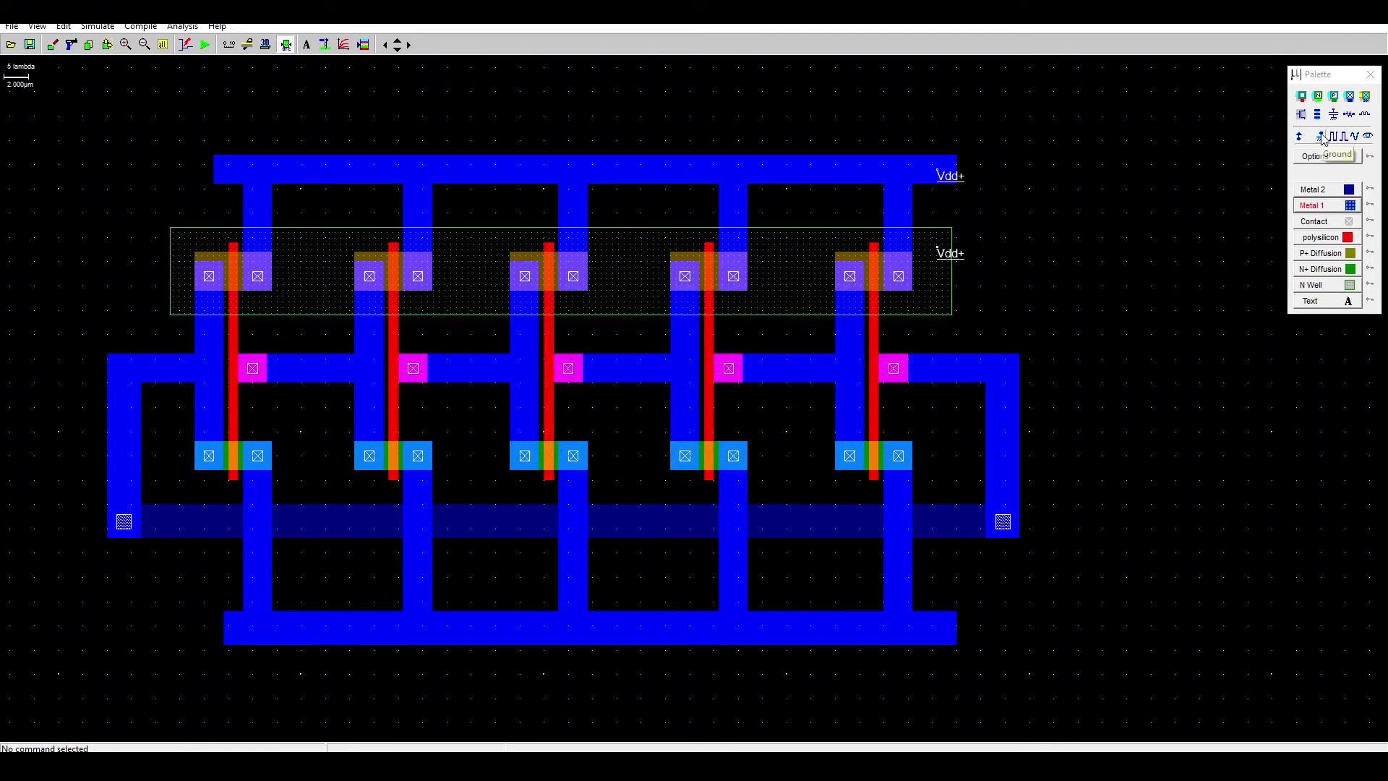
{"action": "left_click", "coordinate": [936, 634]}
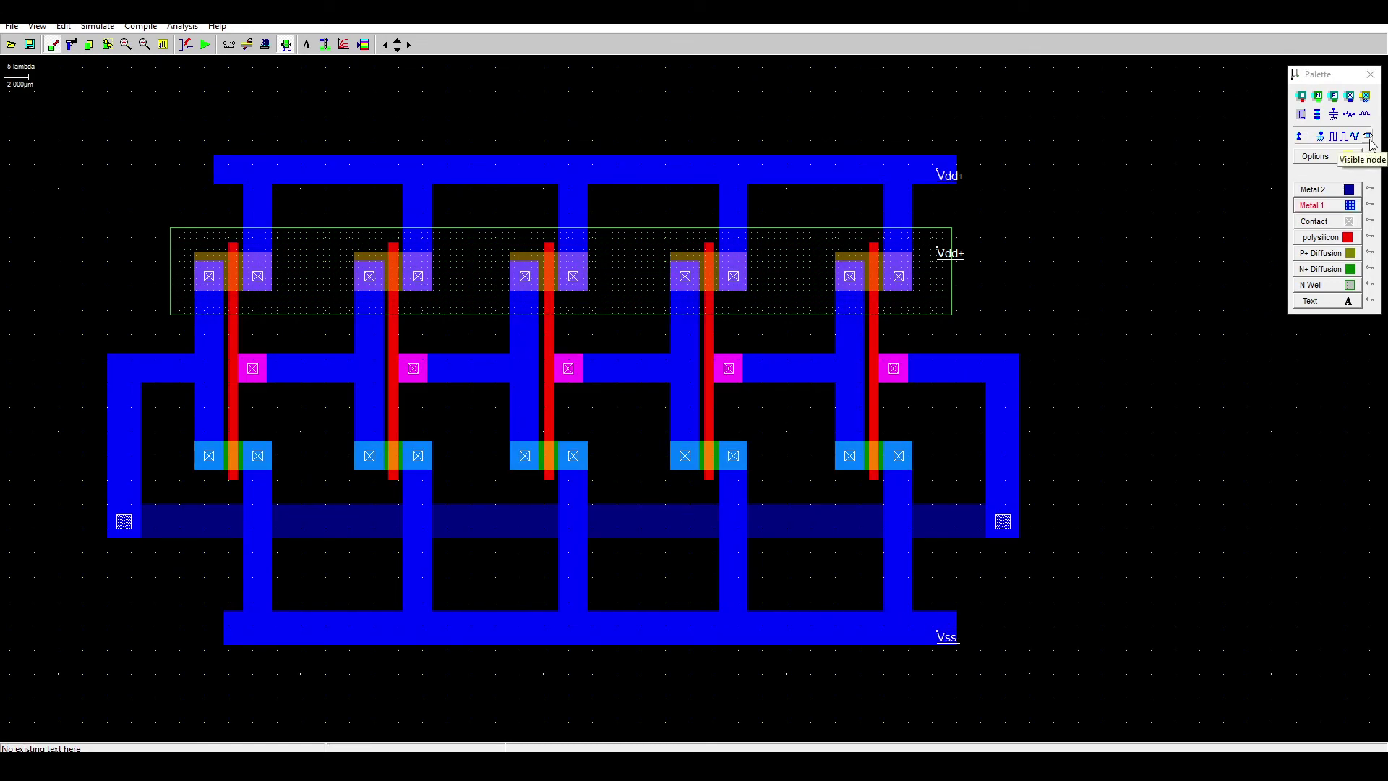
Mark the rightmost inverter output as visible simulation node out1.
{"action": "left_click", "coordinate": [1368, 137]}
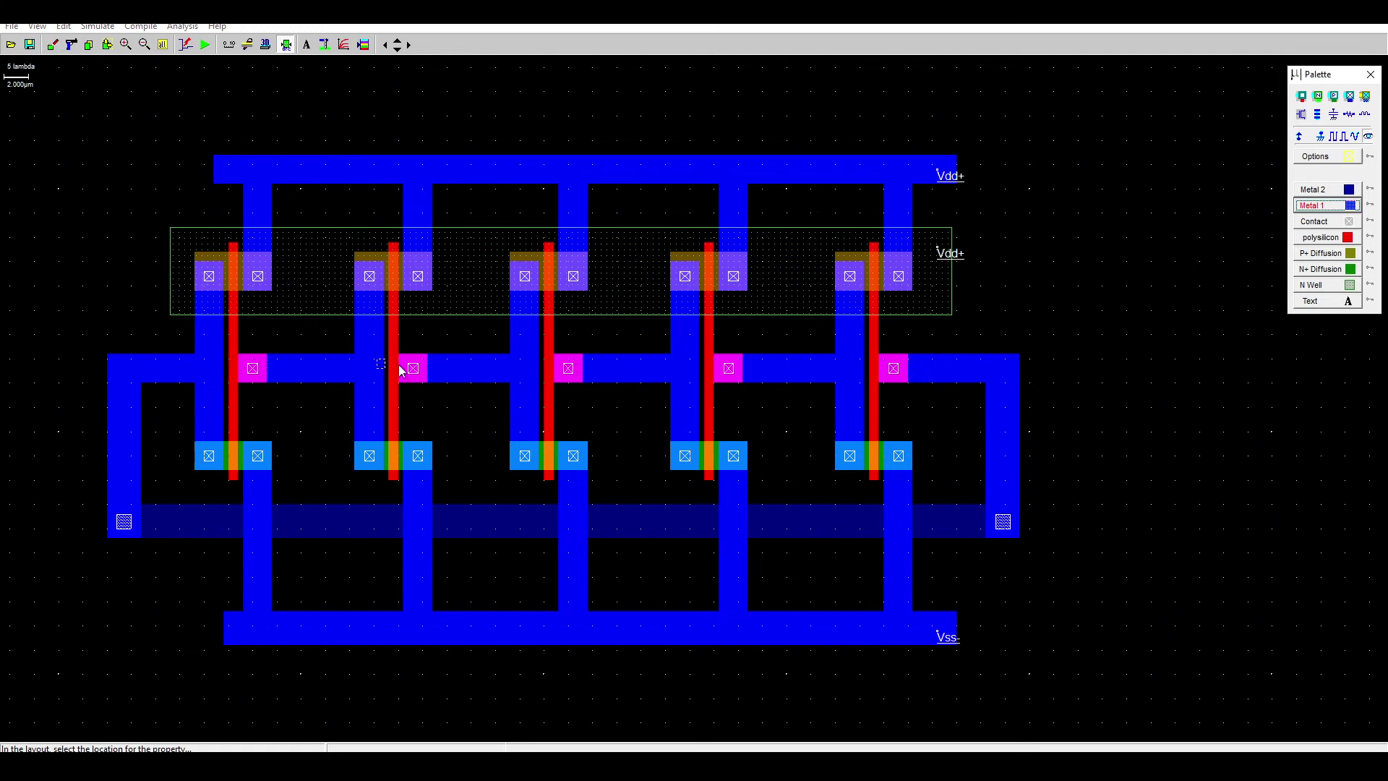
{"action": "left_click", "coordinate": [921, 371]}
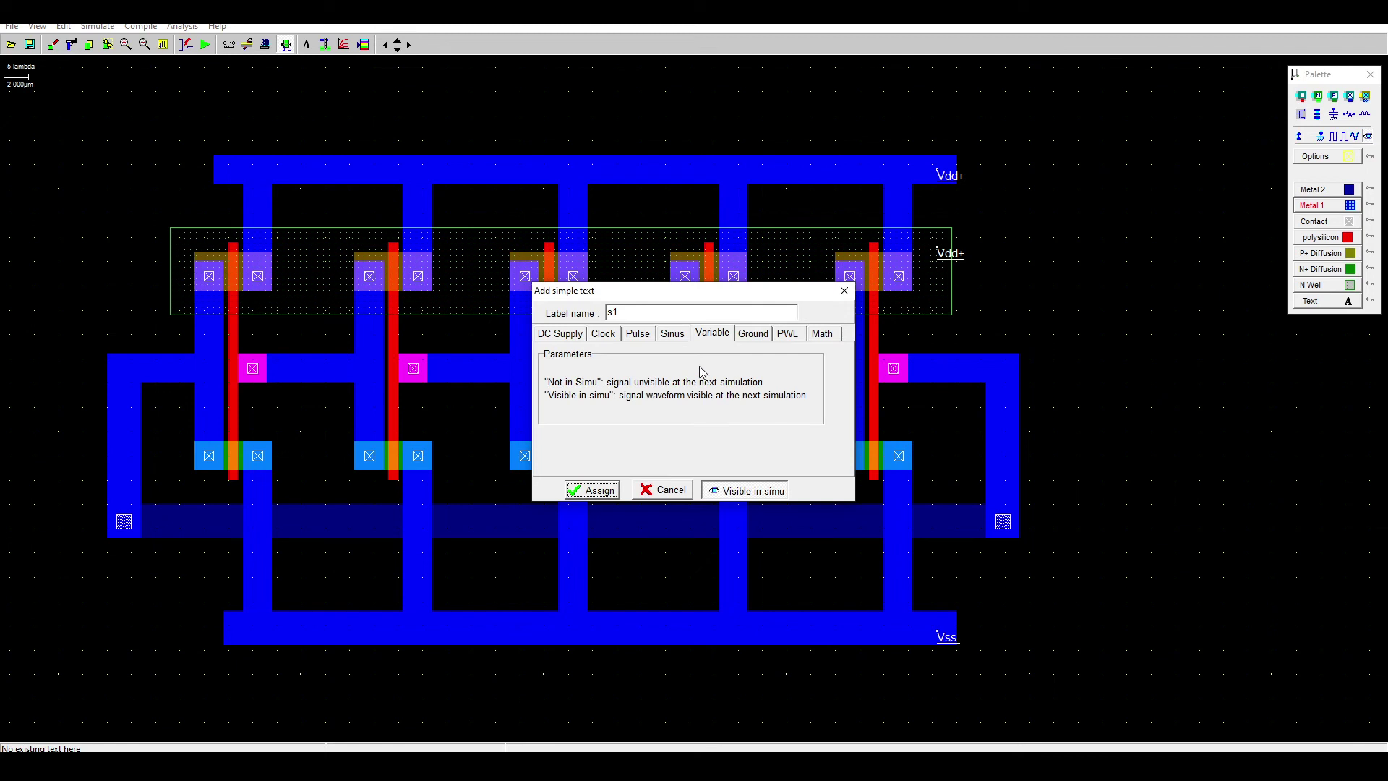
{"action": "left_click", "coordinate": [620, 313]}
{"action": "key", "text": "Home"}
{"action": "key", "text": "Delete"}
{"action": "left_click", "coordinate": [611, 490]}
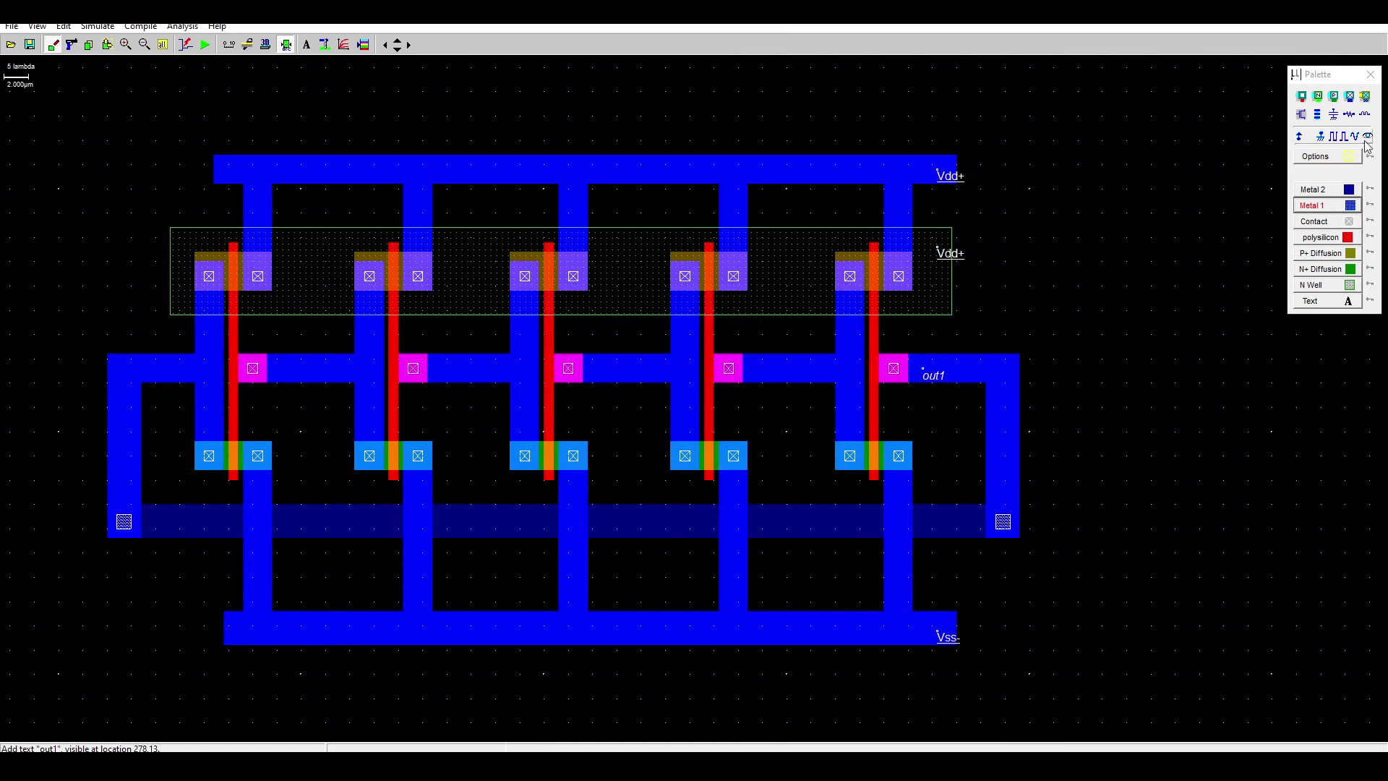
Label the next three inverter outputs out2, out3 and out4 as visible nodes.
{"action": "left_click", "coordinate": [753, 369]}
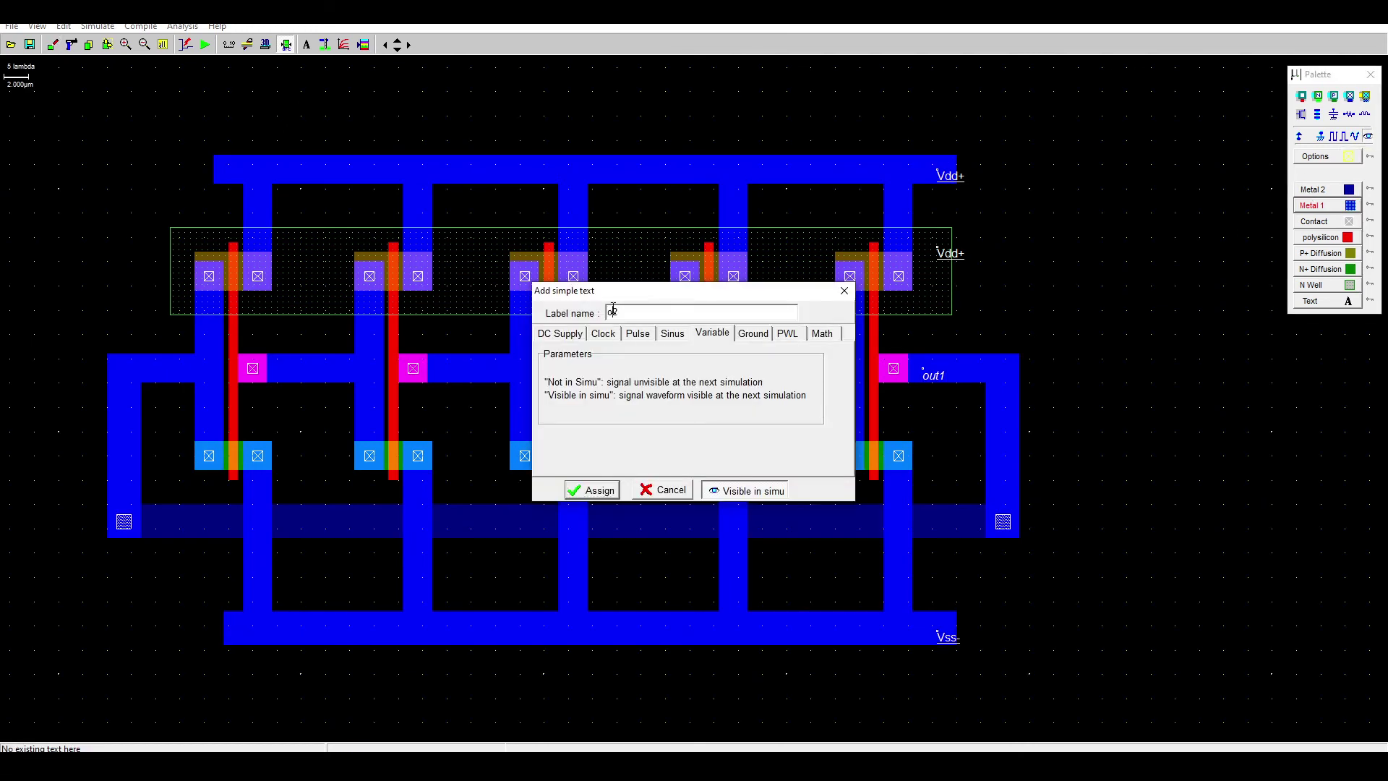
{"action": "left_click", "coordinate": [648, 488]}
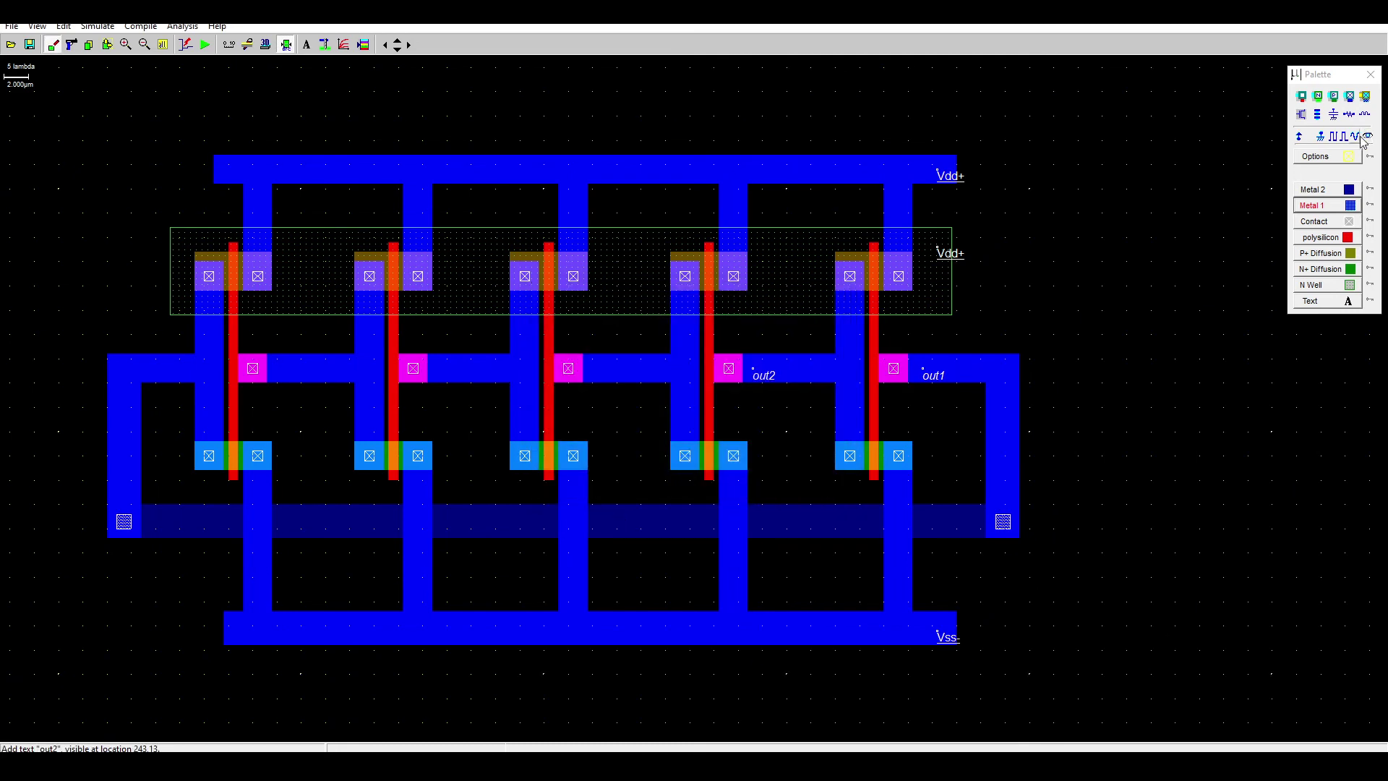
{"action": "left_click", "coordinate": [593, 370]}
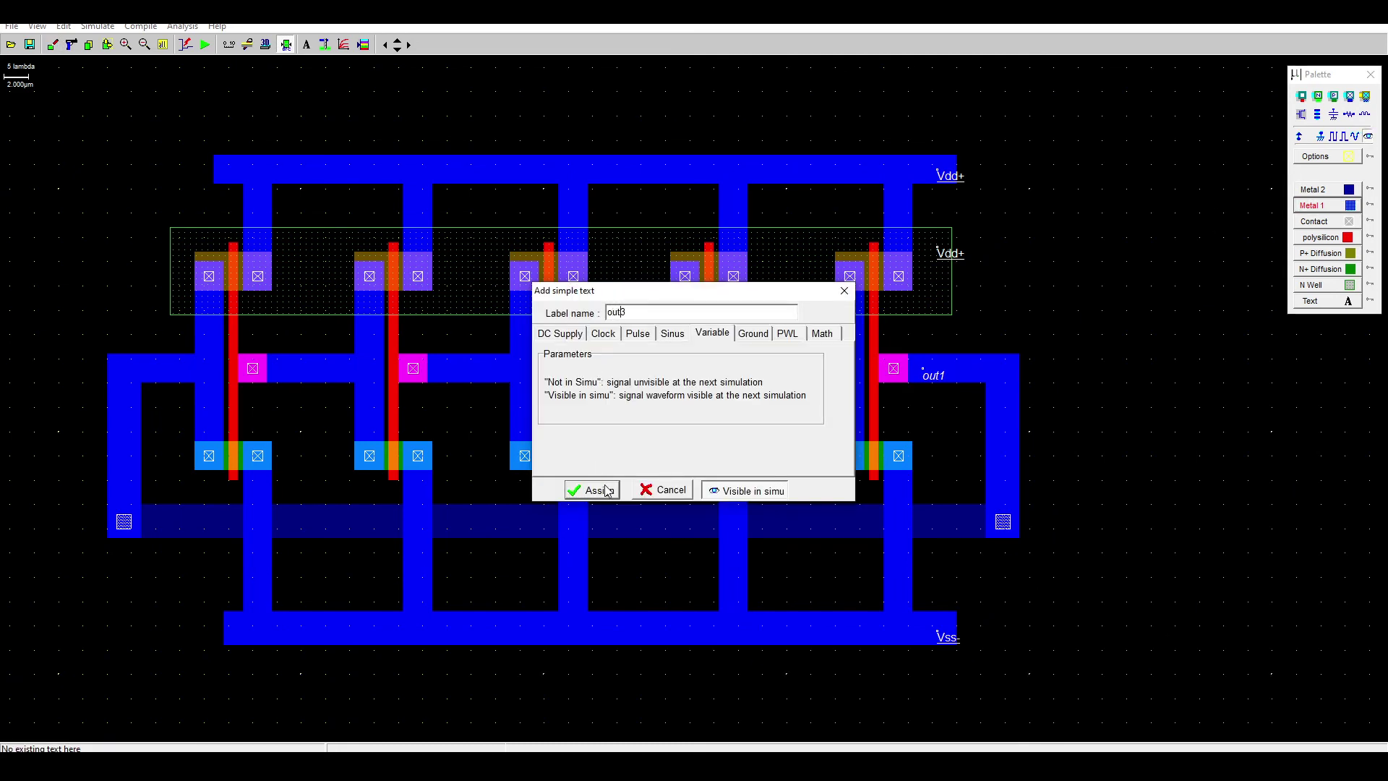
{"action": "left_click", "coordinate": [604, 491]}
{"action": "left_click", "coordinate": [450, 367]}
{"action": "left_click", "coordinate": [615, 313]}
{"action": "left_click", "coordinate": [592, 491]}
Label the leftmost output out5, run the design rule check, and launch the analog simulation.
{"action": "left_click", "coordinate": [316, 373]}
{"action": "left_click", "coordinate": [613, 315]}
{"action": "type", "text": "out"}
{"action": "left_click", "coordinate": [604, 490]}
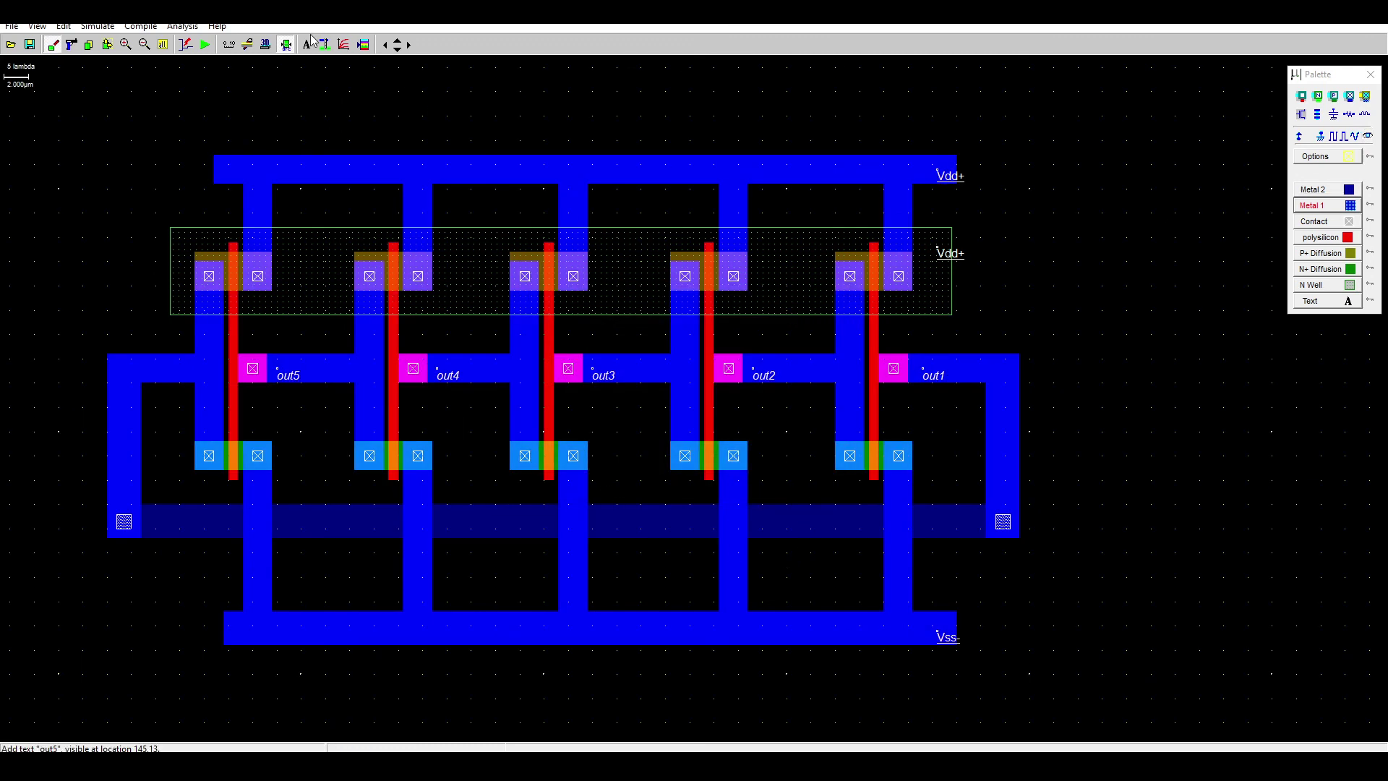
{"action": "left_click", "coordinate": [288, 44]}
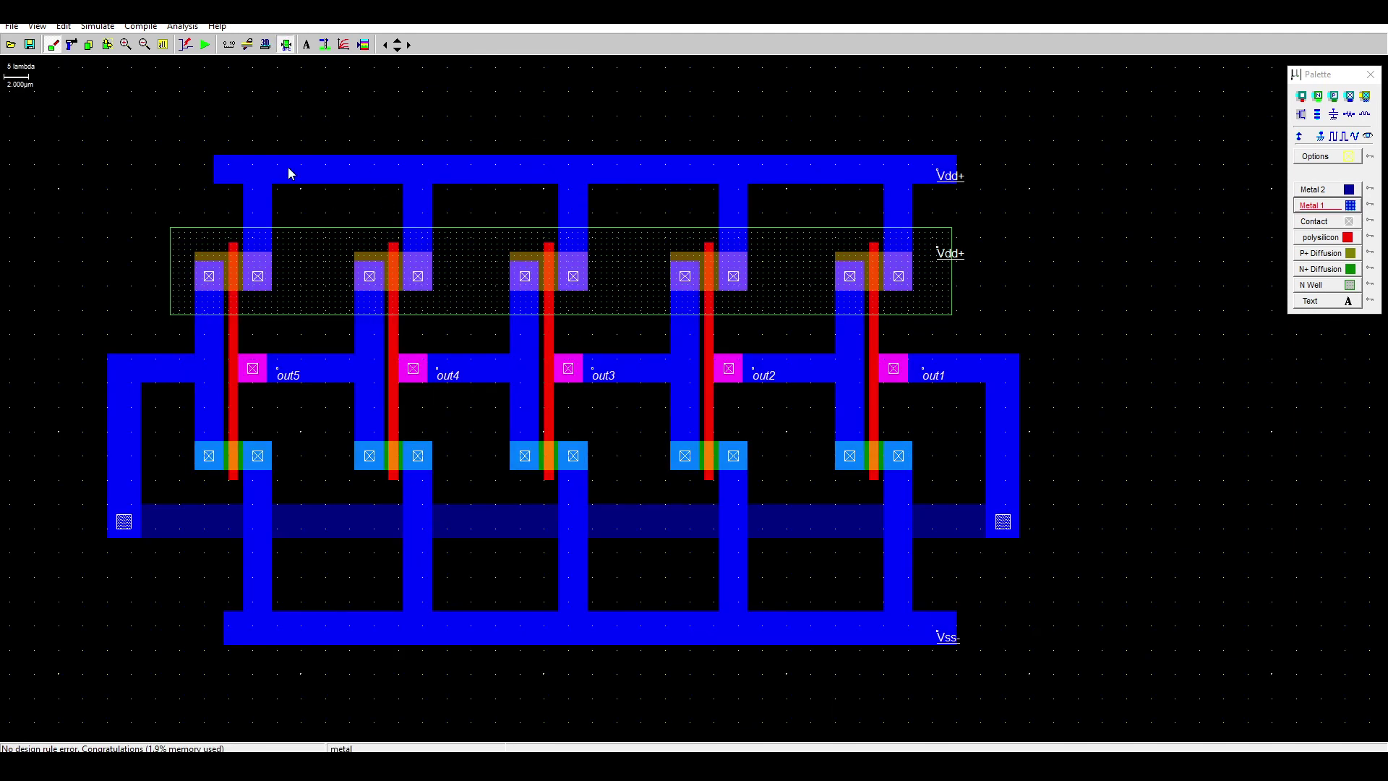
{"action": "left_click", "coordinate": [204, 45]}
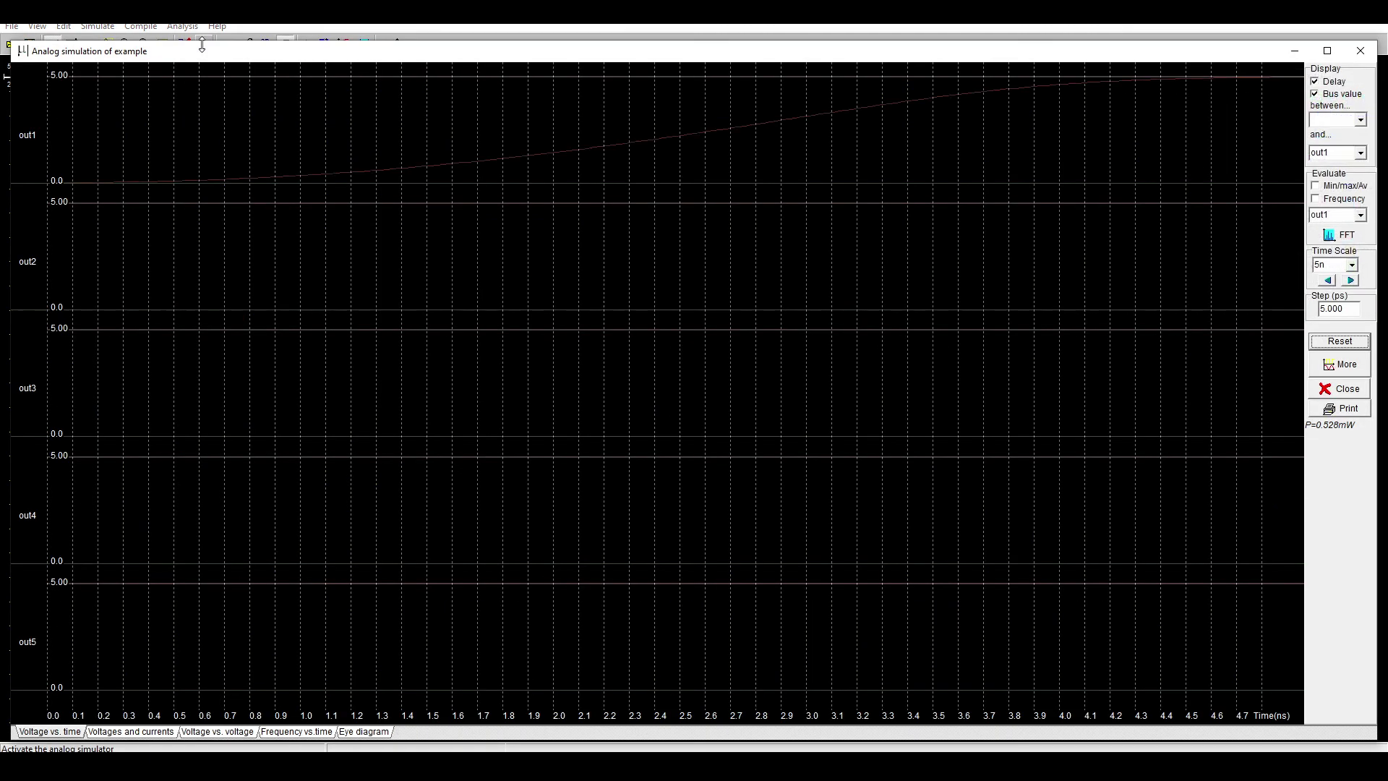
Rerun the simulation at a 10 ns time scale and measure out2's frequency, about 0.68 GHz.
{"action": "left_click", "coordinate": [1351, 265]}
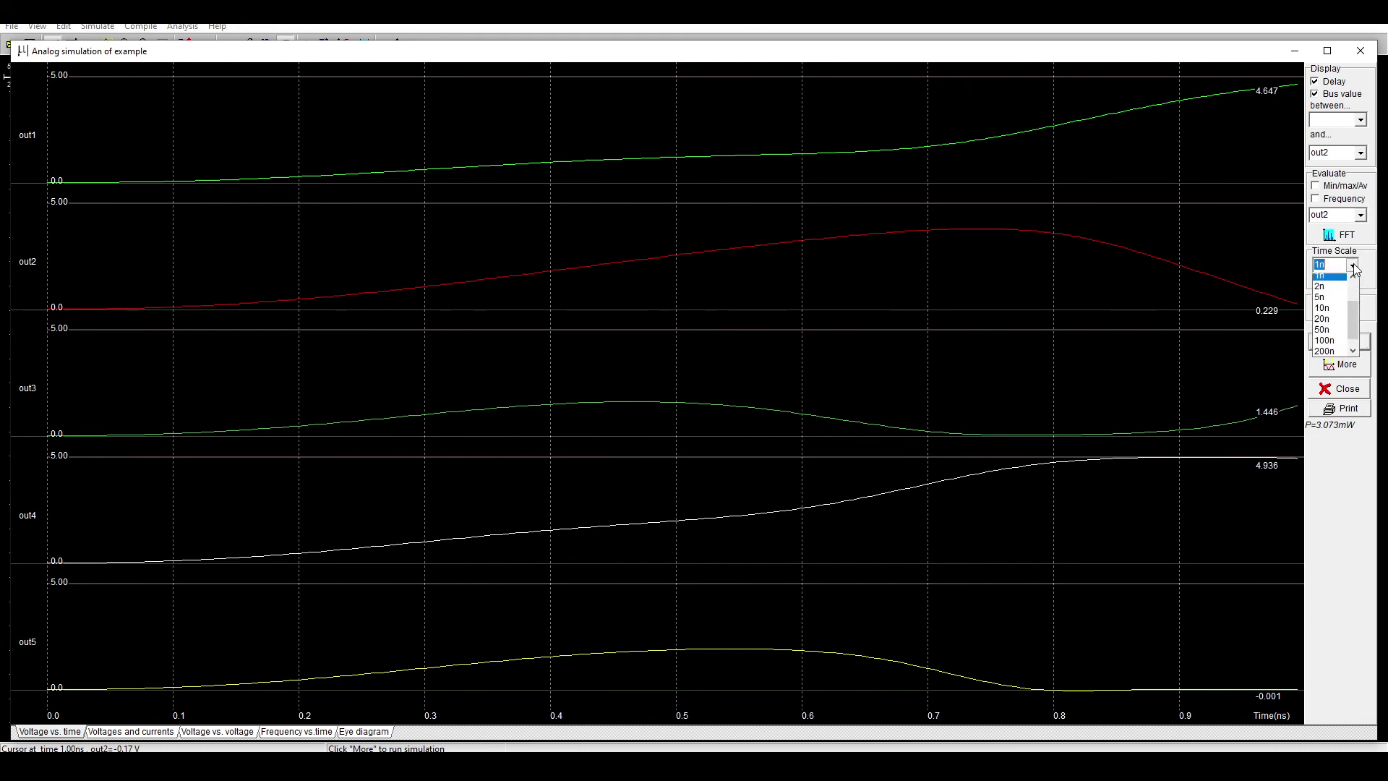
{"action": "left_click", "coordinate": [1338, 301]}
{"action": "left_click", "coordinate": [1347, 345]}
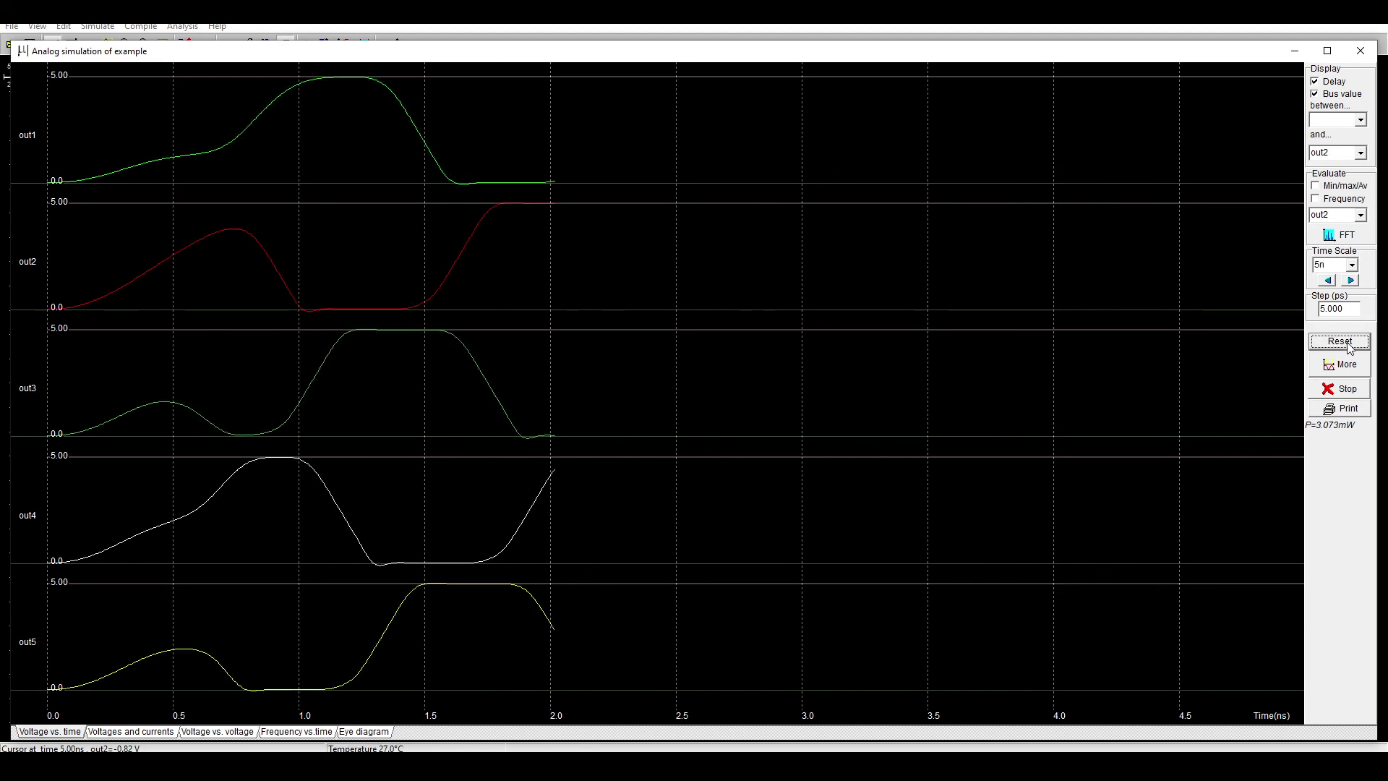
{"action": "left_click", "coordinate": [1351, 266]}
{"action": "left_click", "coordinate": [1336, 311]}
{"action": "left_click", "coordinate": [1337, 344]}
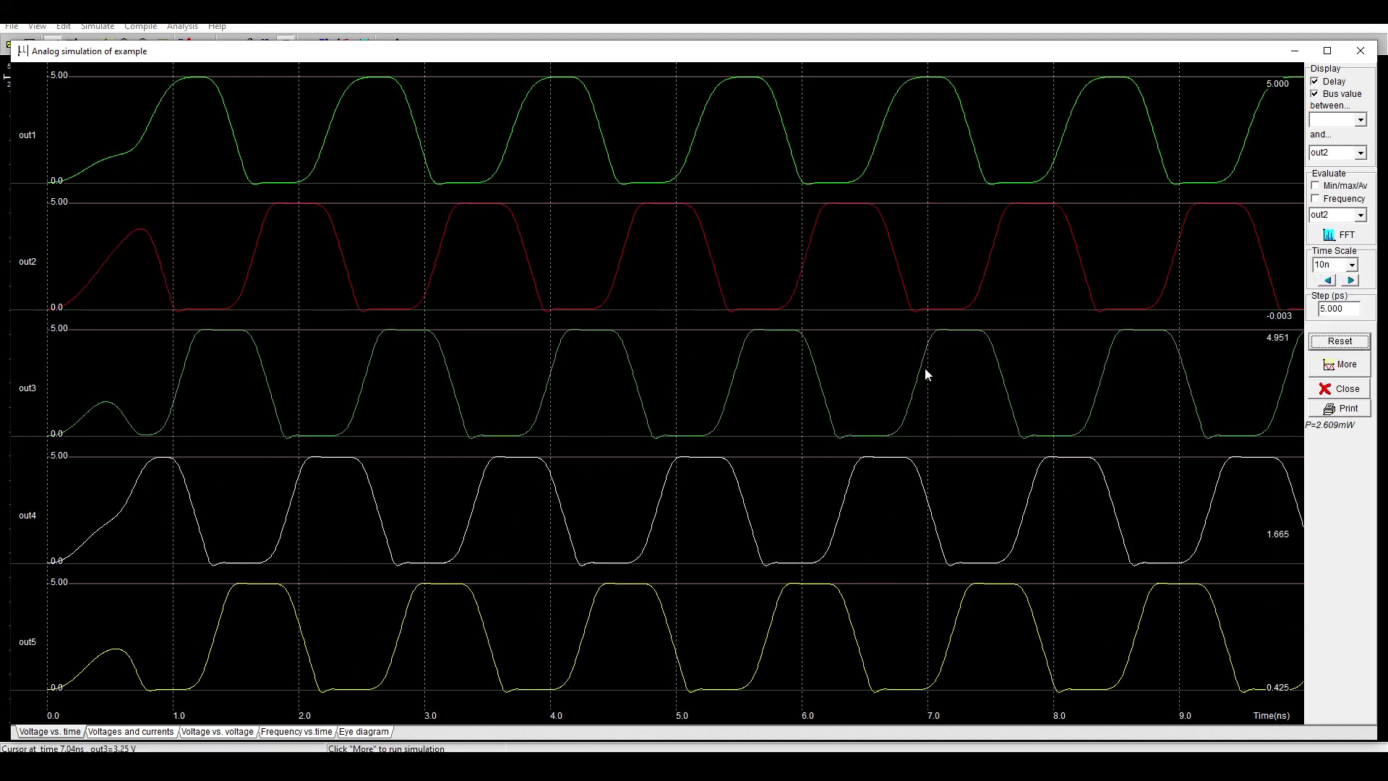
{"action": "left_click", "coordinate": [1339, 201]}
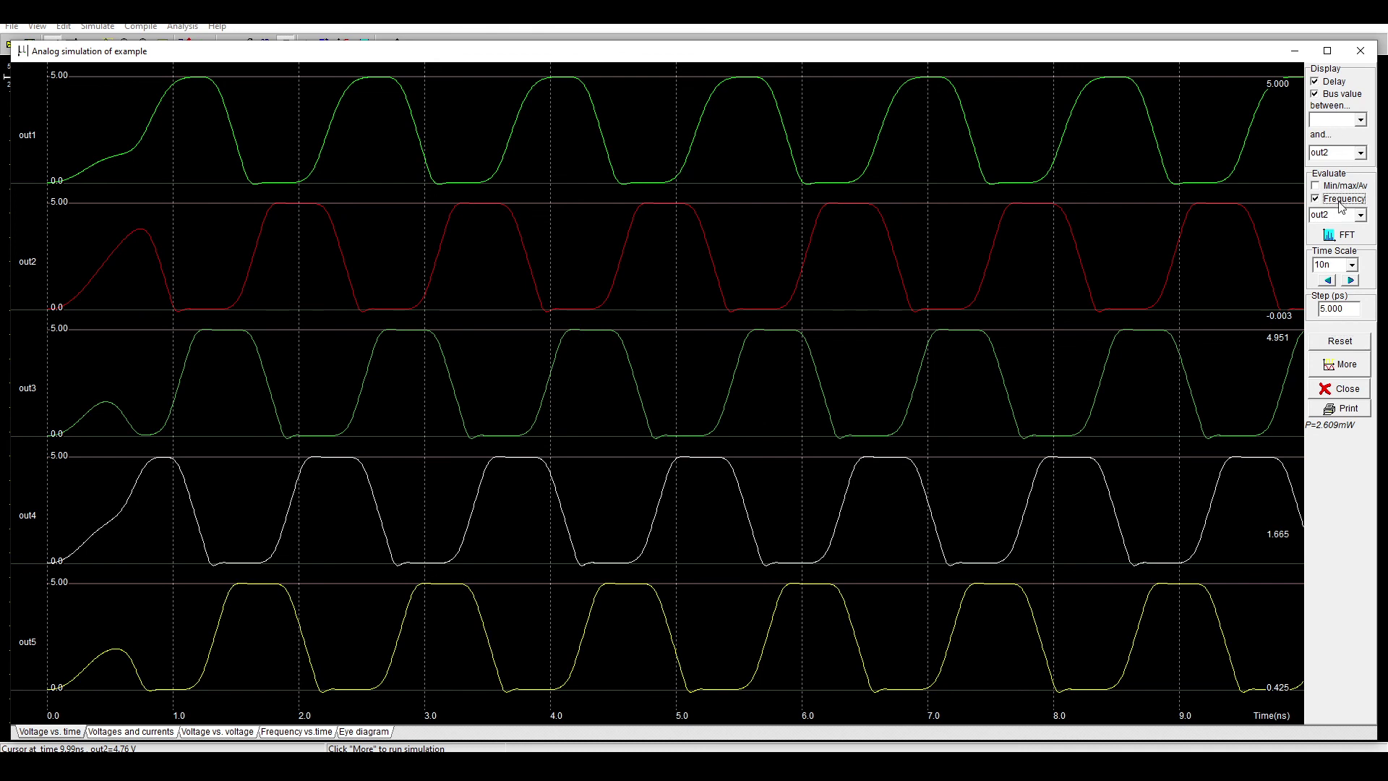
{"action": "left_click", "coordinate": [1328, 343]}
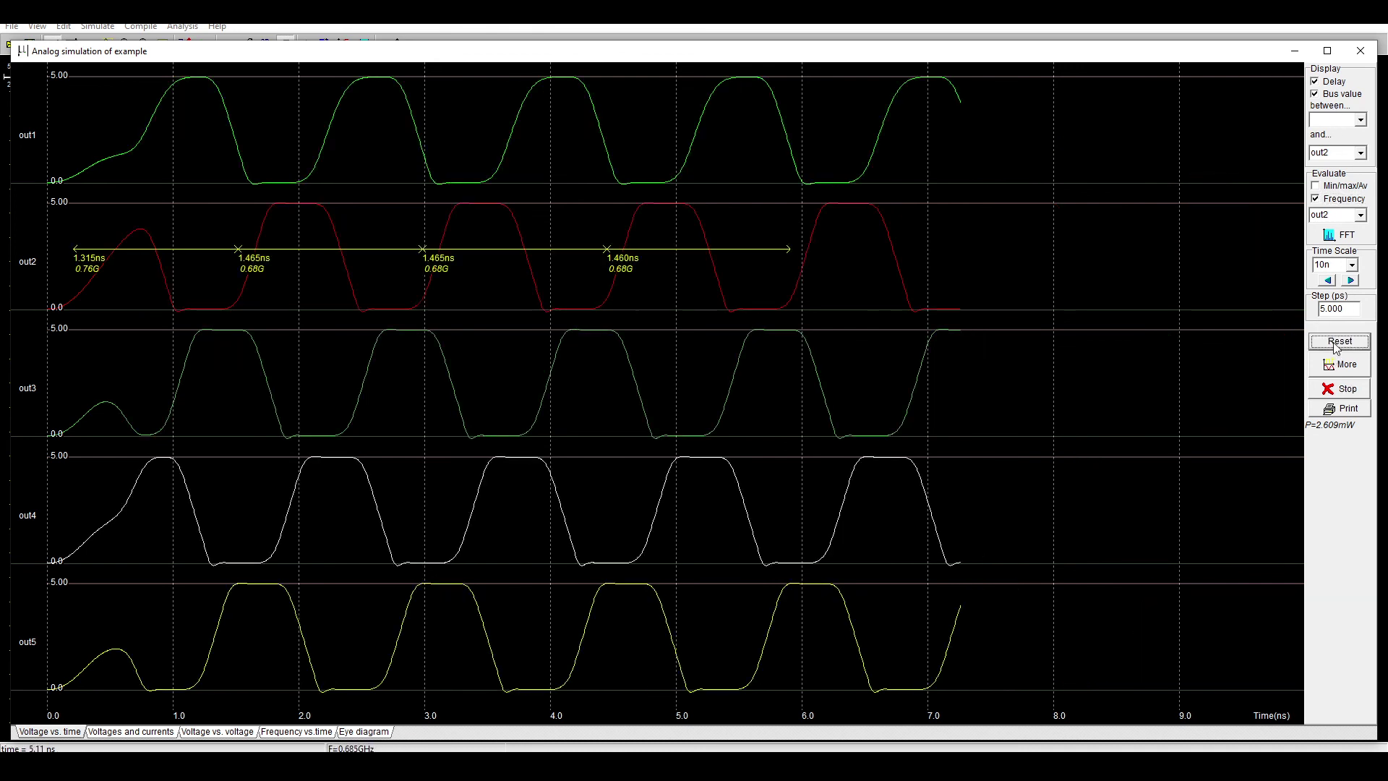